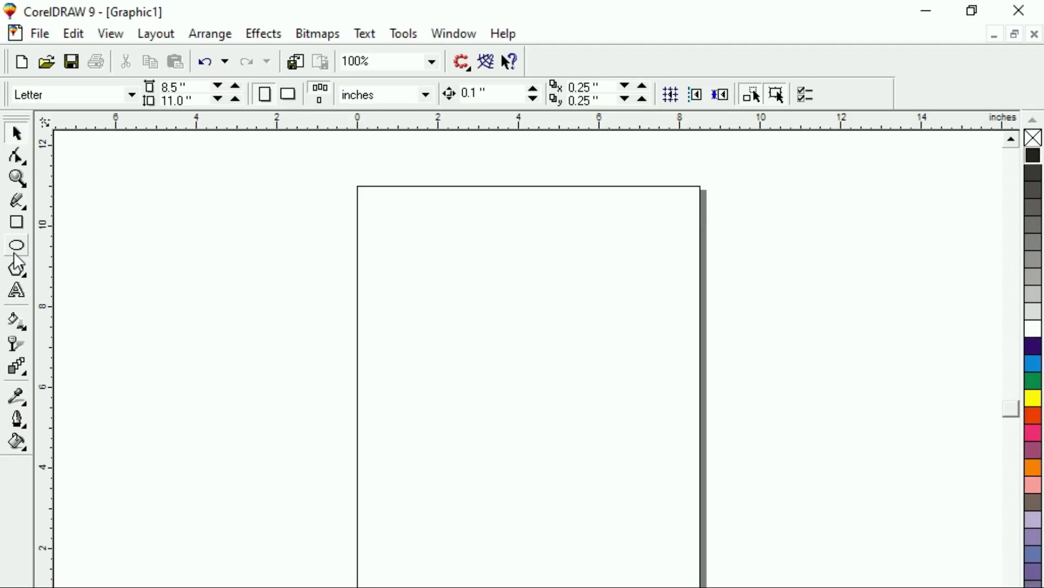
Draw a circle about 3.01 inches in diameter near the page's middle and fill it with blue
click(17, 248)
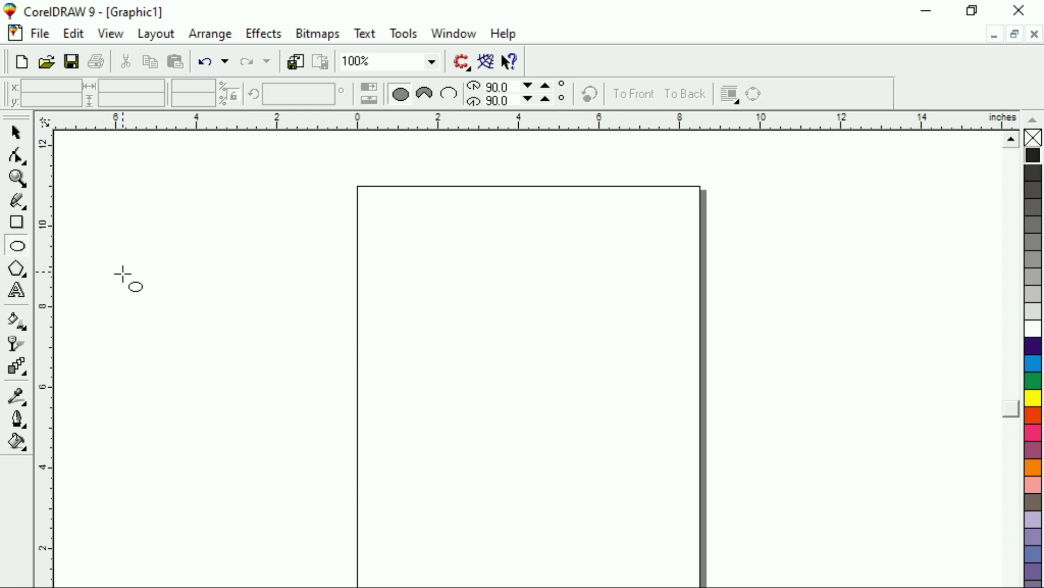
drag(457, 323, 567, 446)
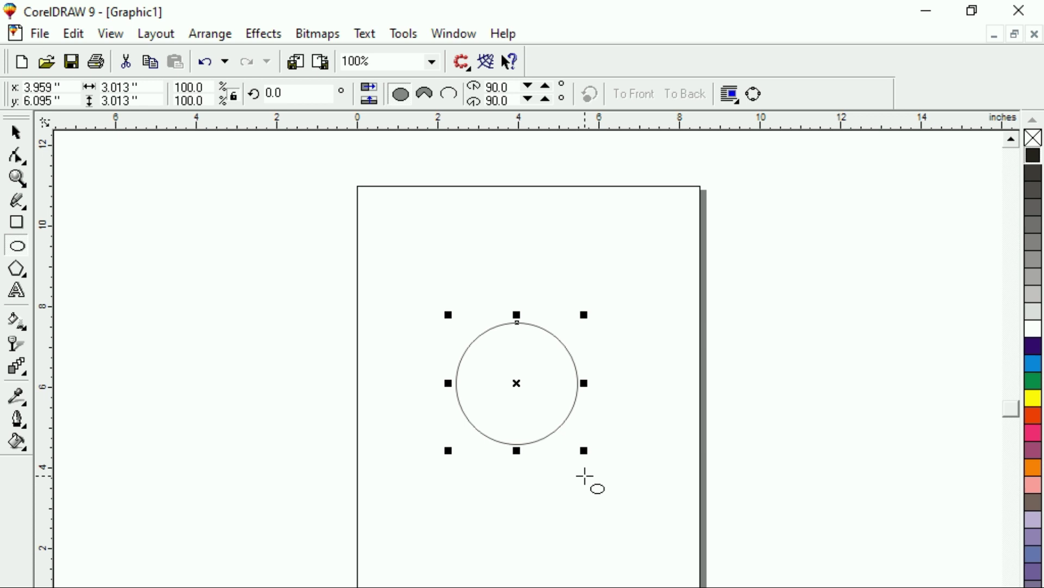
click(1034, 368)
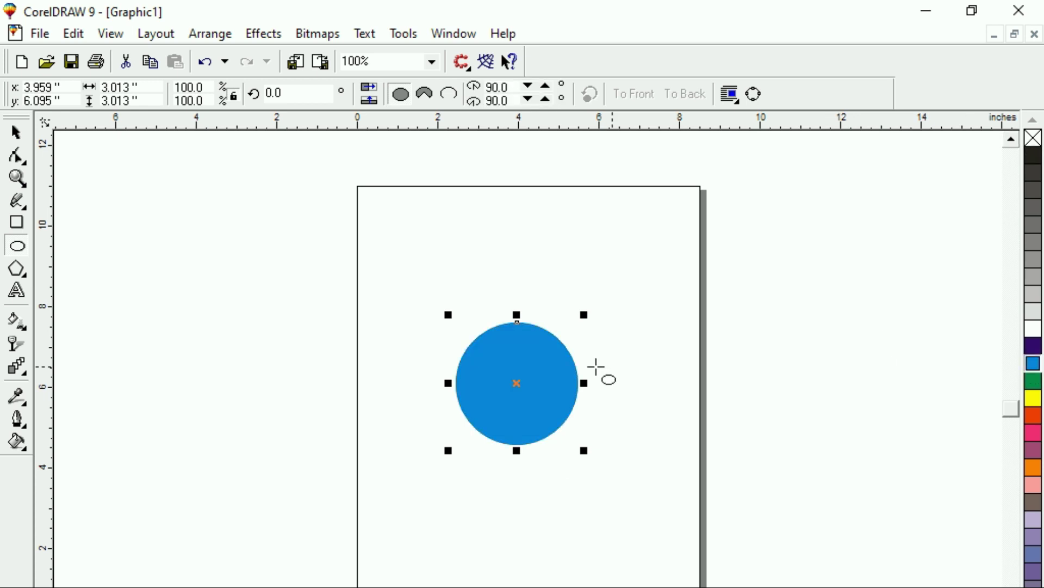
Duplicate the blue circle, fill the copy with black, and align both circles' left and bottom edges
key(ctrl+d)
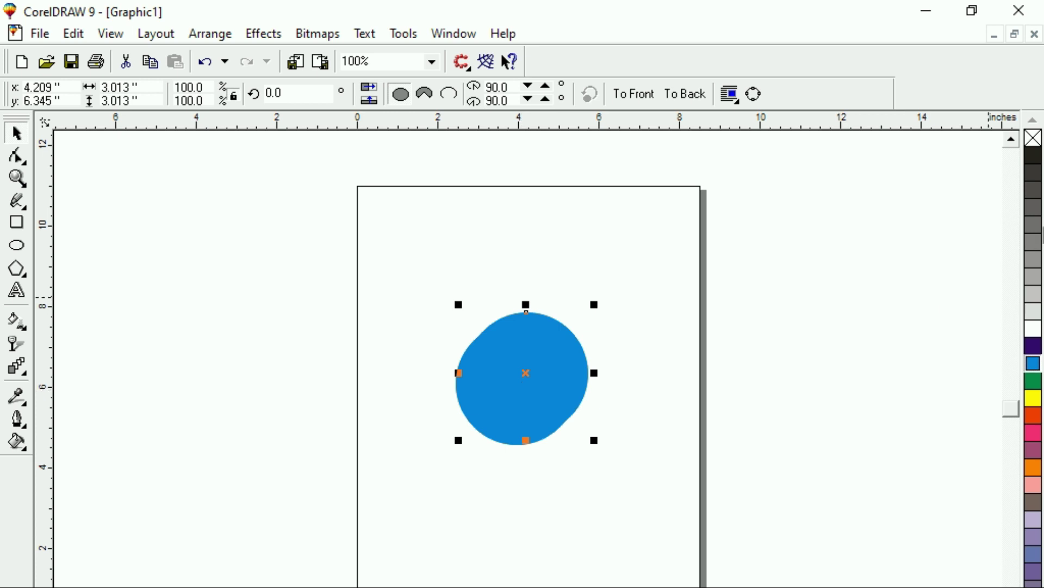
click(1033, 156)
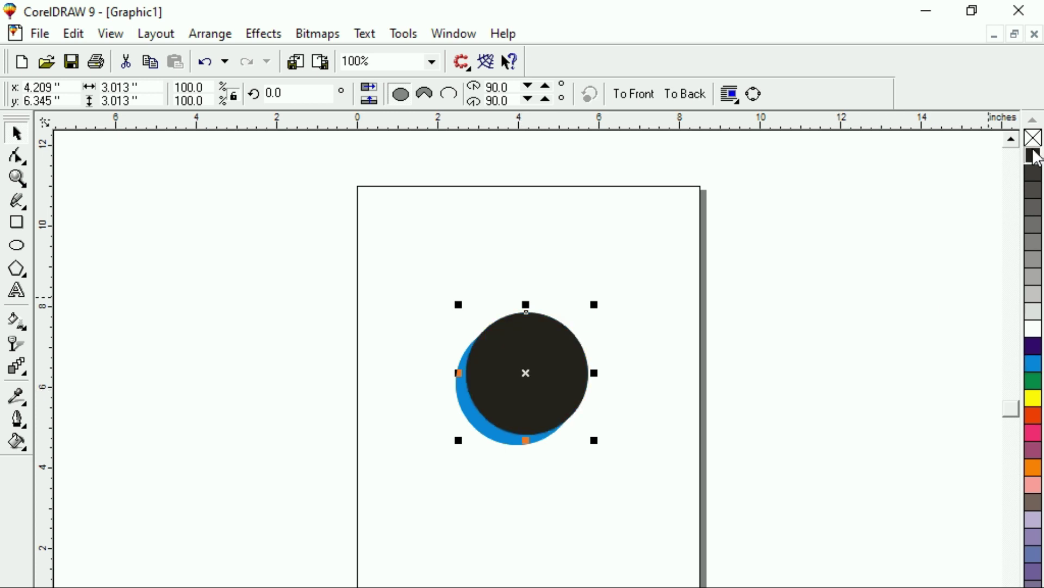
click(361, 294)
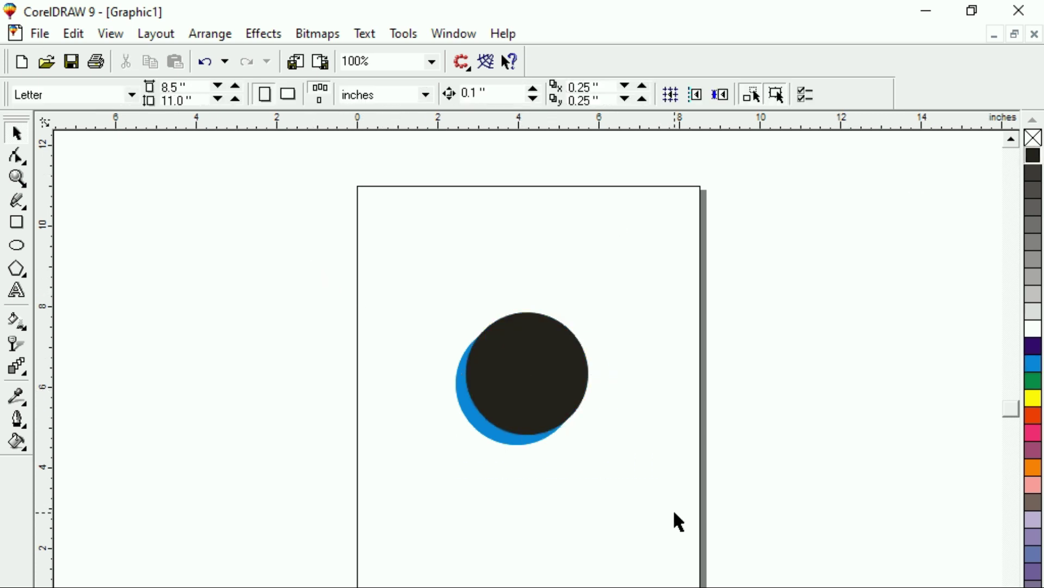
key(ctrl+a)
key(l)
key(b)
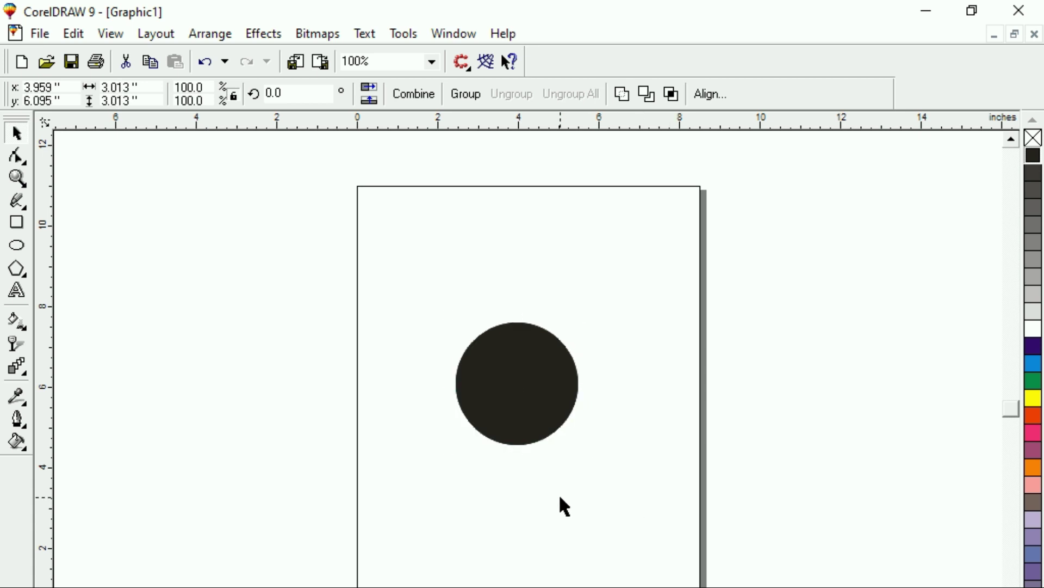
Apply a radial fountain transparency to the black circle, pulling the midpoint and outer handle inward to an edge pad of about 14%
click(517, 392)
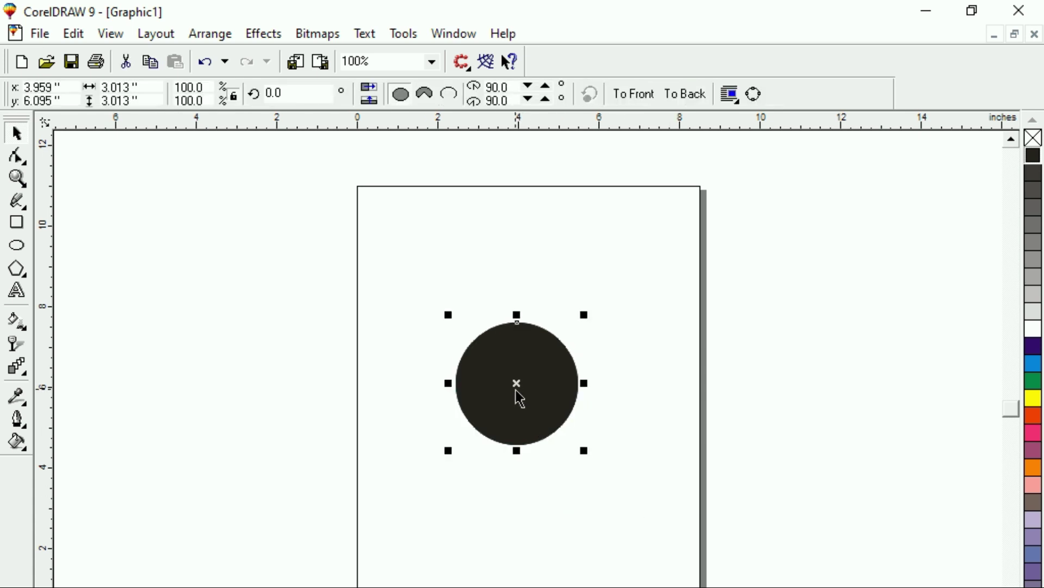
key(shift+F2)
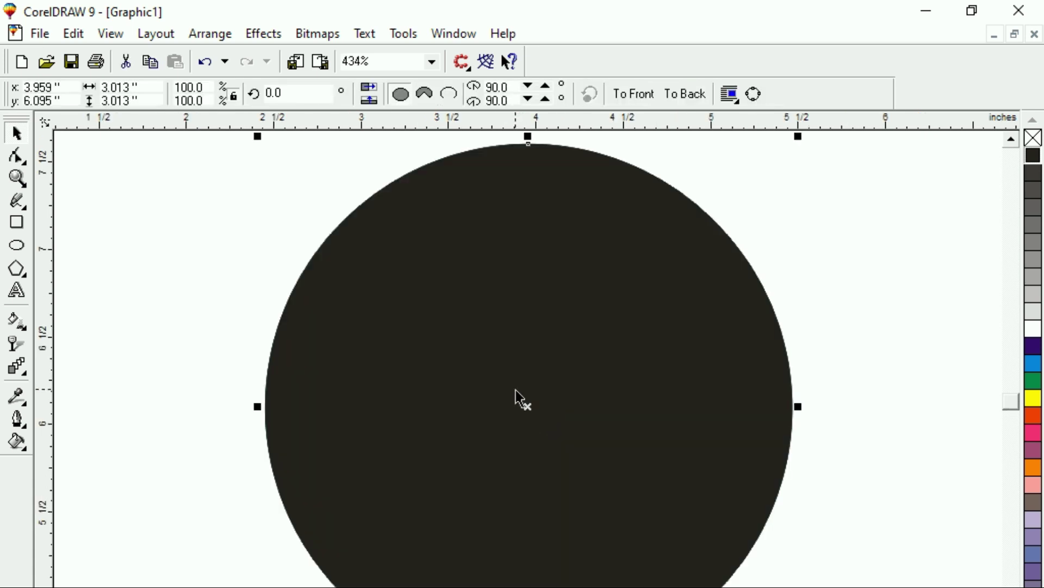
click(14, 343)
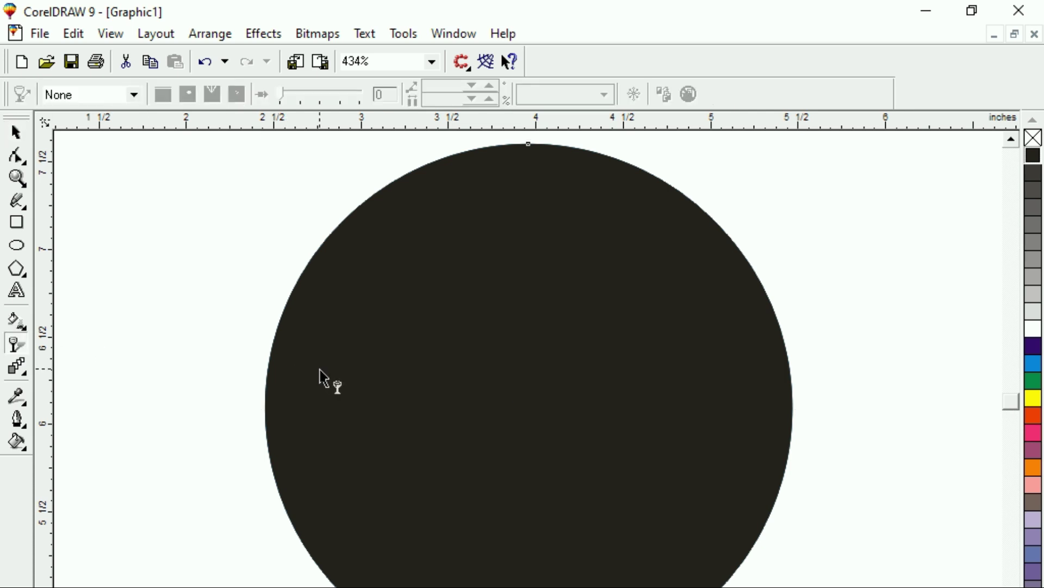
click(134, 95)
click(74, 142)
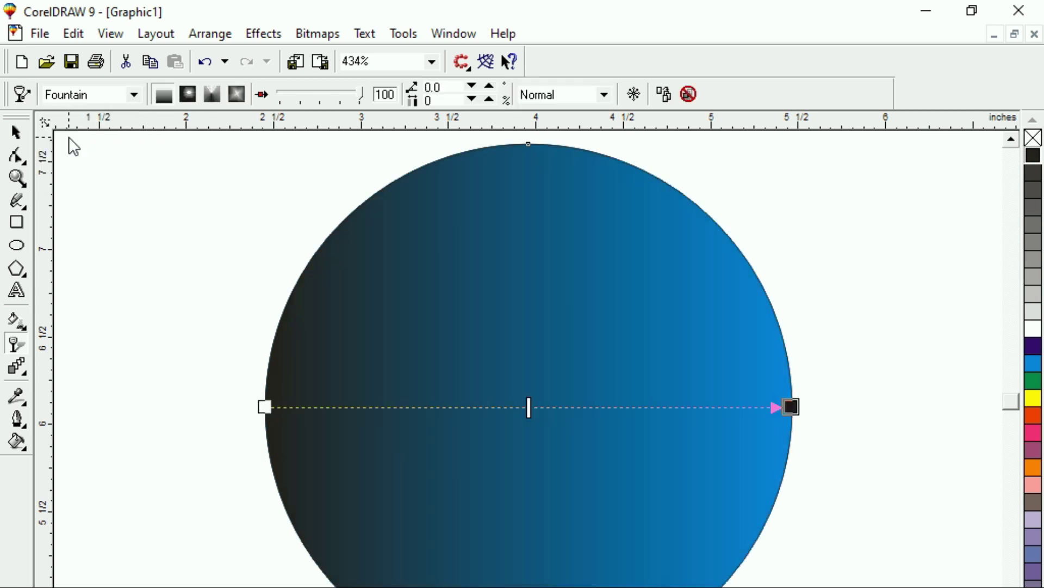
click(190, 96)
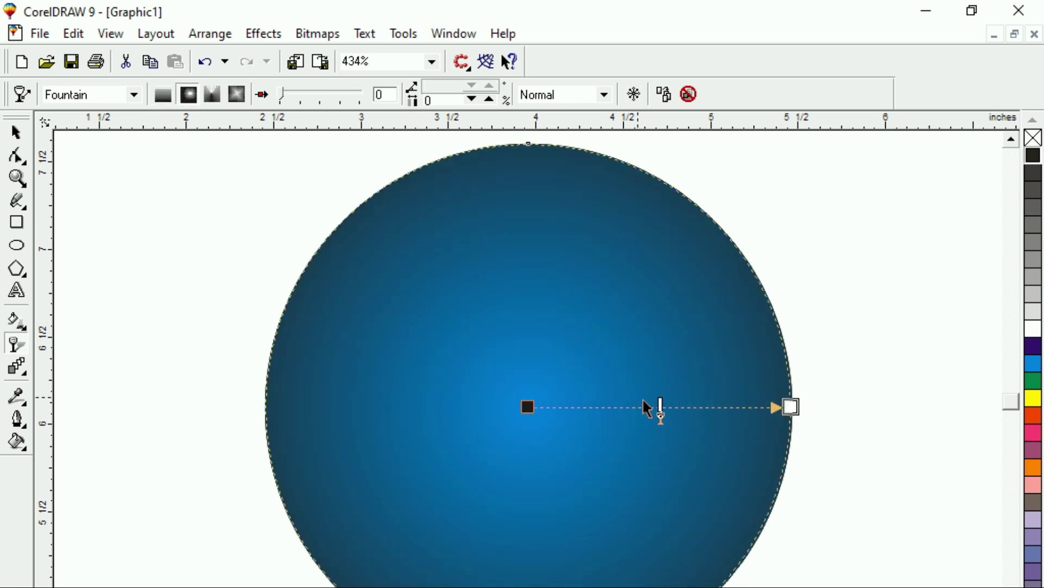
drag(661, 408, 643, 408)
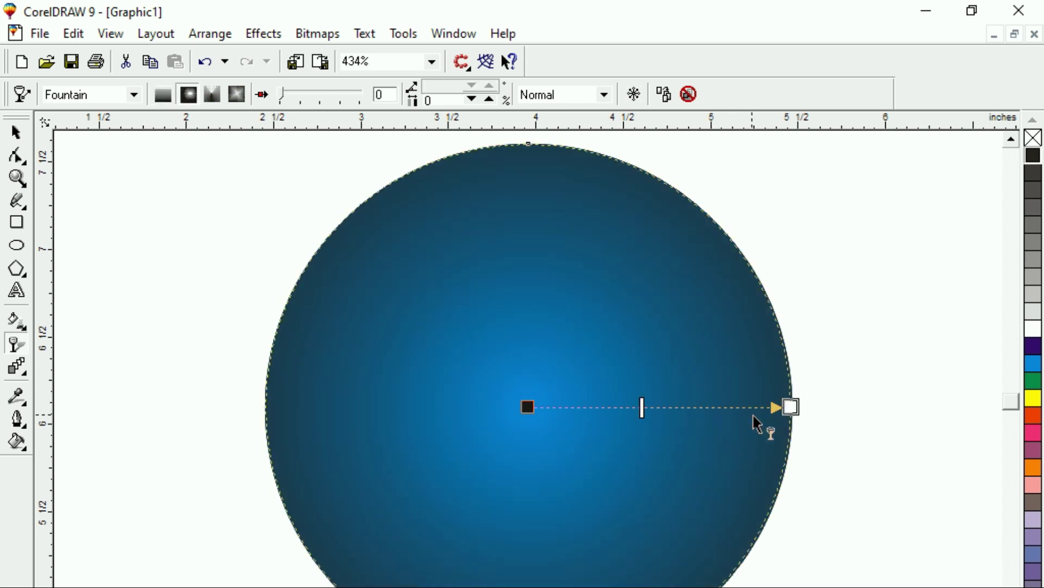
drag(792, 407, 713, 420)
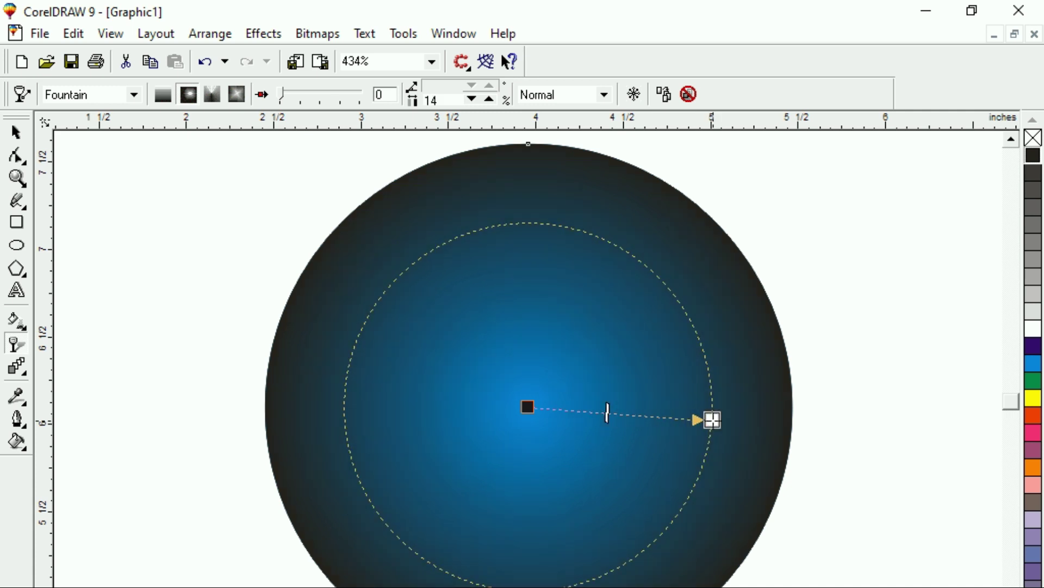
Add the artistic text "Neon Text Effect" over the circle
key(Escape)
click(17, 291)
click(372, 460)
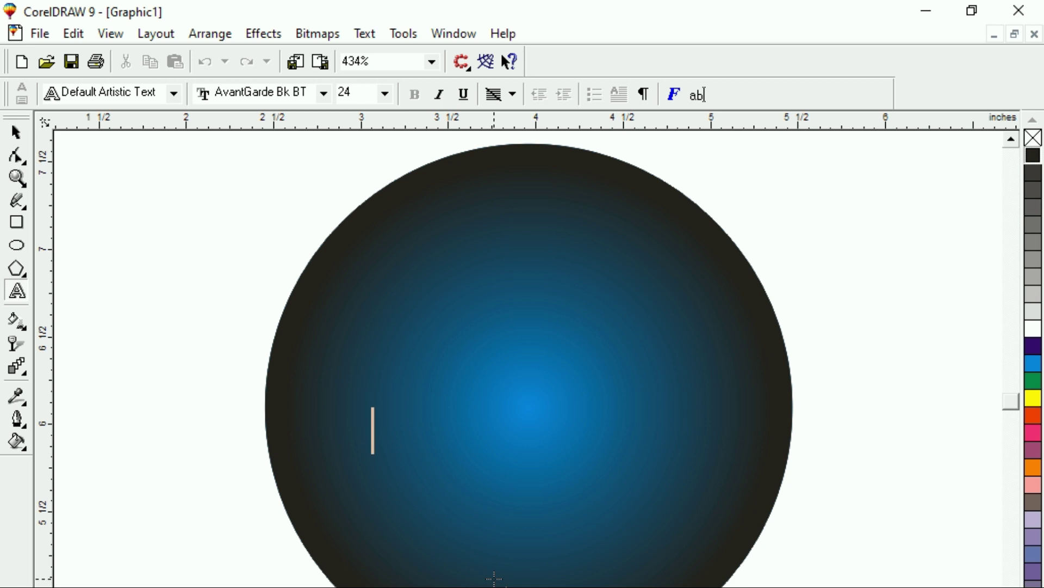
text(N)
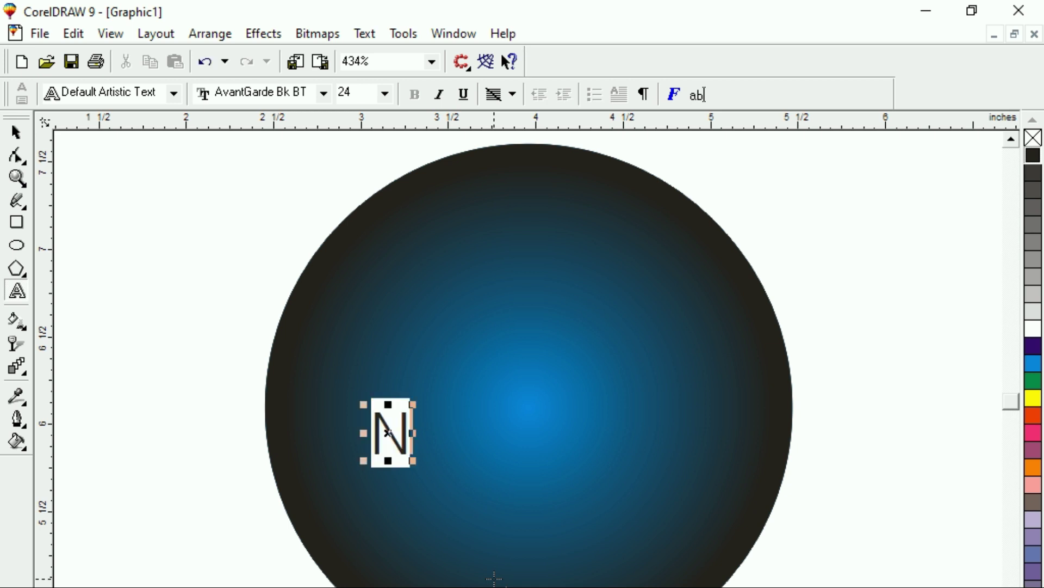
text(eon)
key(BackSpace)
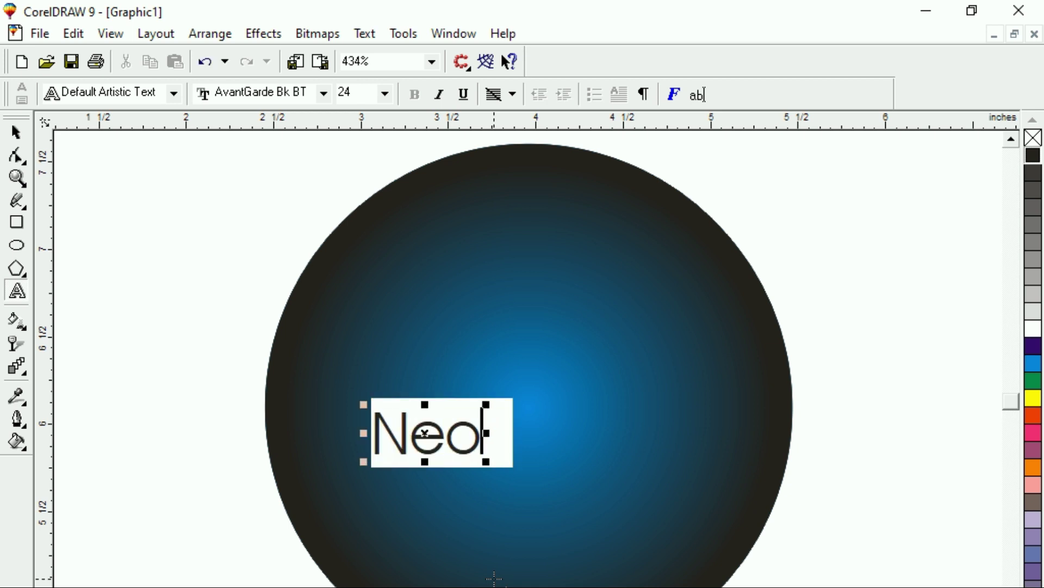
text(n Te)
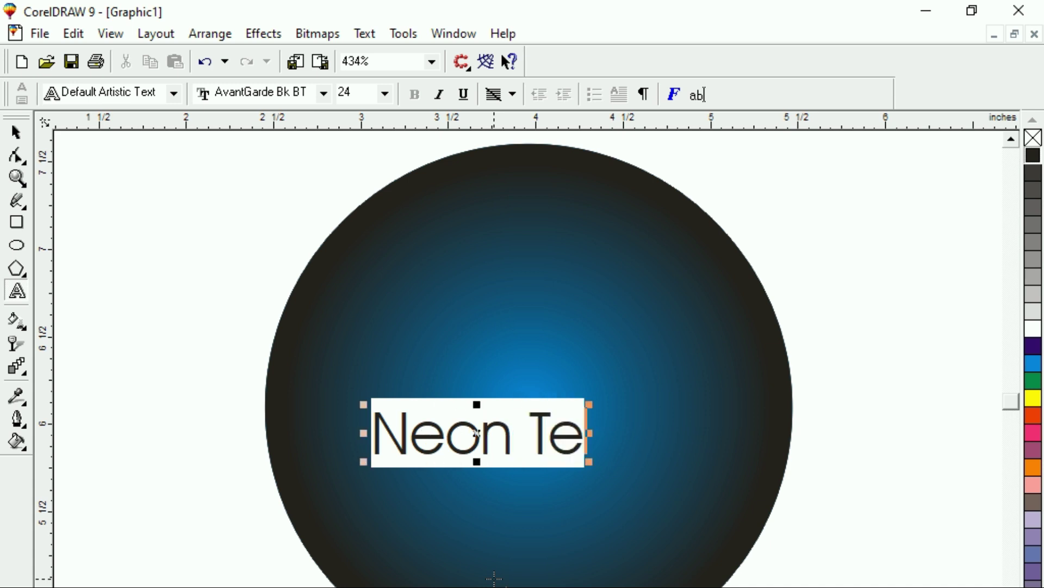
text(xt)
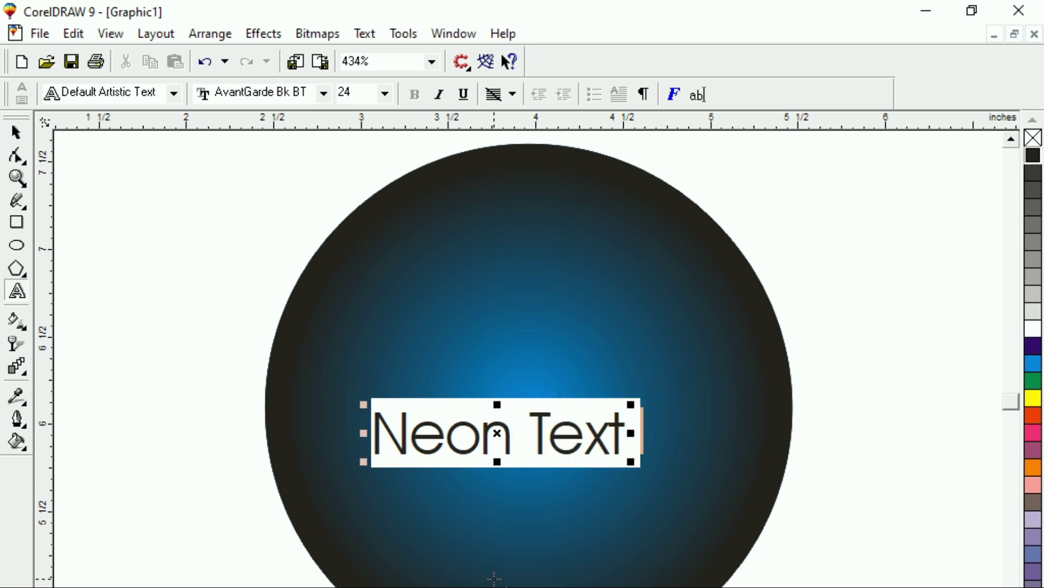
text( Effect)
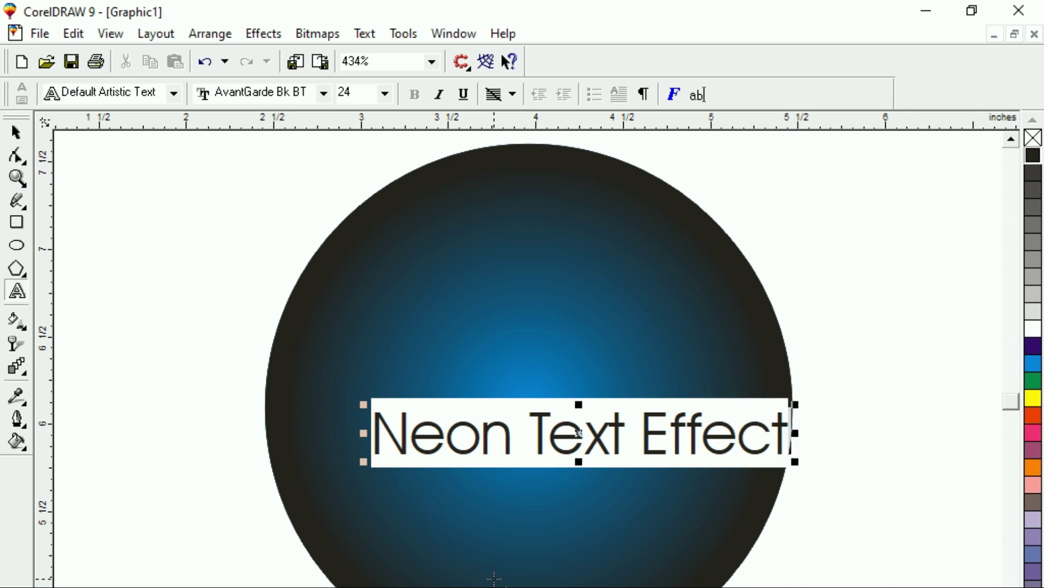
Move the "Neon Text Effect" text off the circle to the blank area just above it
click(16, 135)
mouse_move(467, 441)
mouse_down()
mouse_move(460, 430)
mouse_move(478, 449)
mouse_move(467, 441)
mouse_up()
click(253, 278)
click(429, 458)
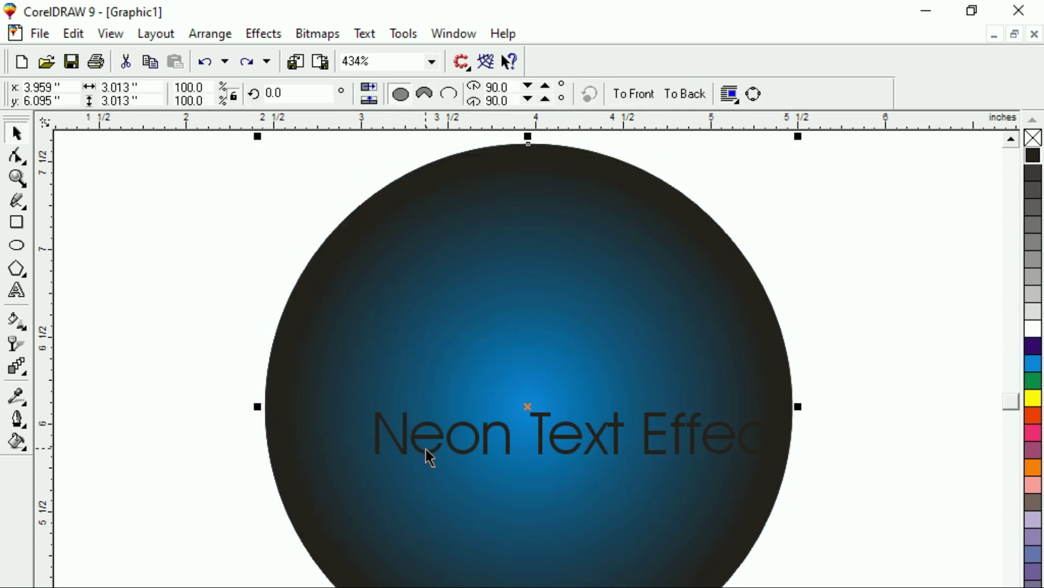
click(268, 298)
click(441, 355)
key(F3)
drag(296, 322, 693, 476)
drag(537, 425, 486, 234)
click(422, 310)
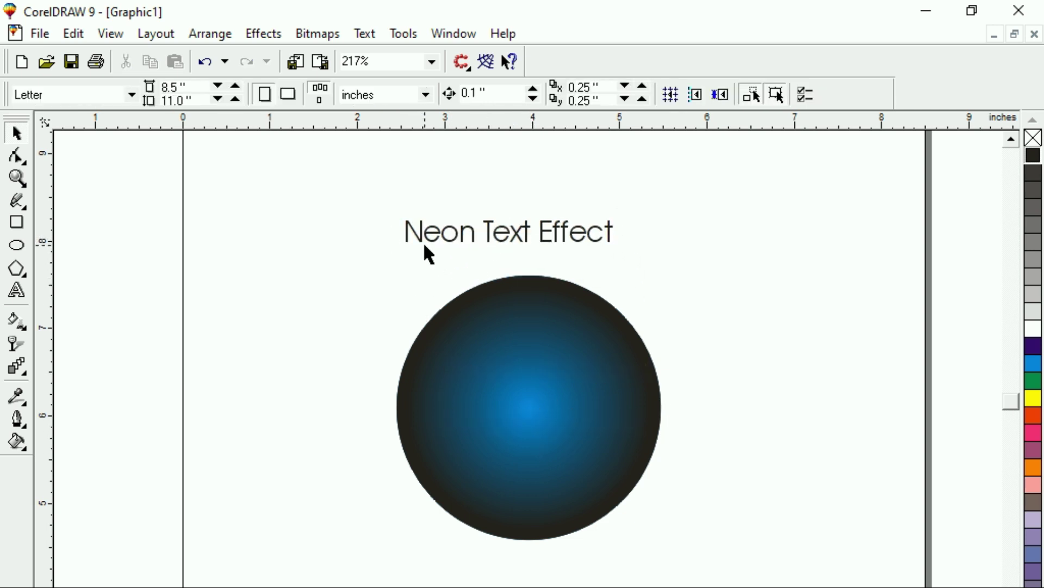
Duplicate the top gradient circle, place the copy beside the original on its right, and remove its fill
click(493, 296)
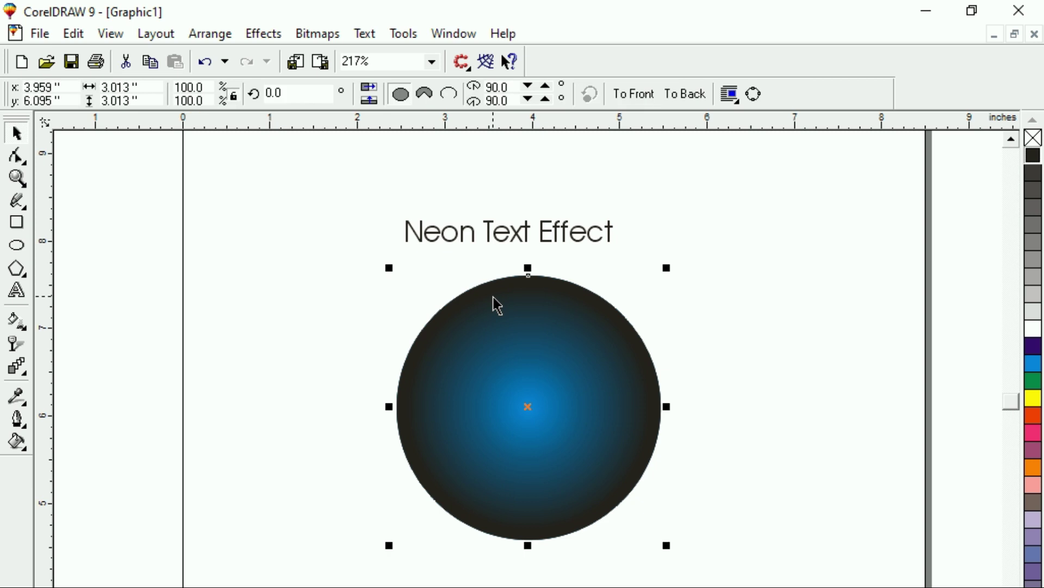
key(ctrl+d)
drag(493, 297, 796, 354)
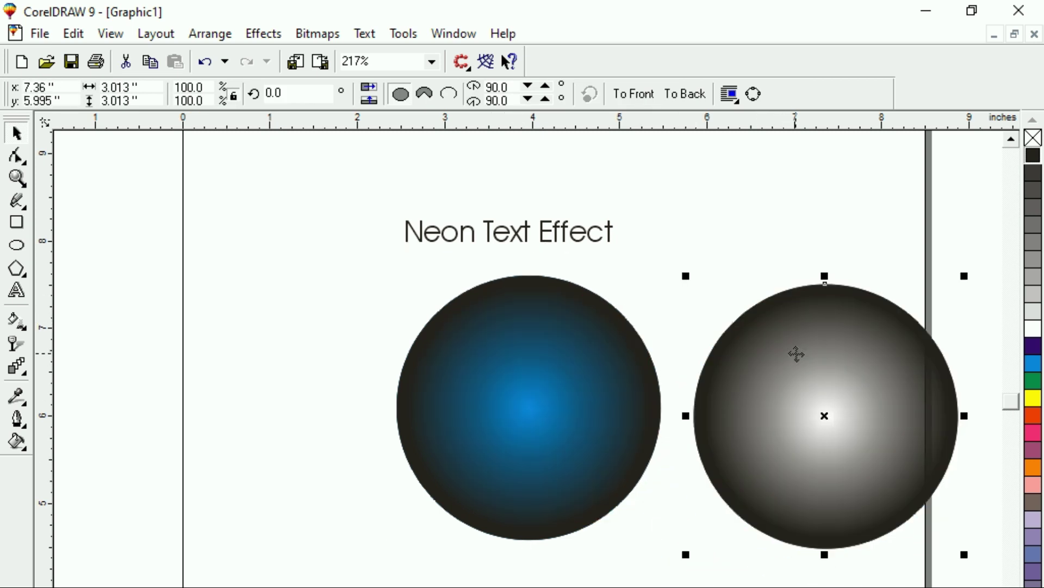
click(1034, 139)
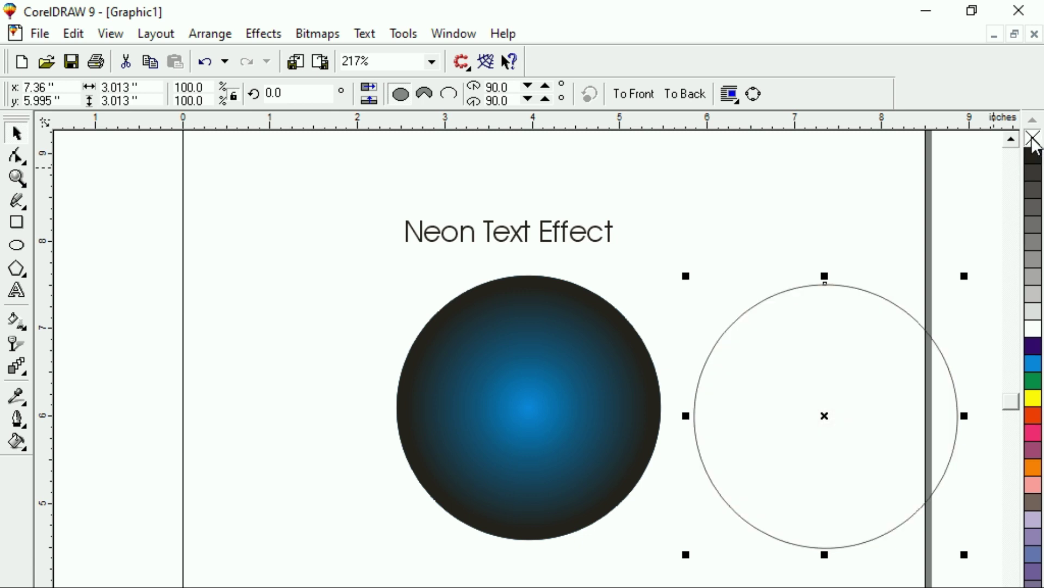
Fit the "Neon Text Effect" text to the path of the unfilled circle
click(378, 245)
click(434, 245)
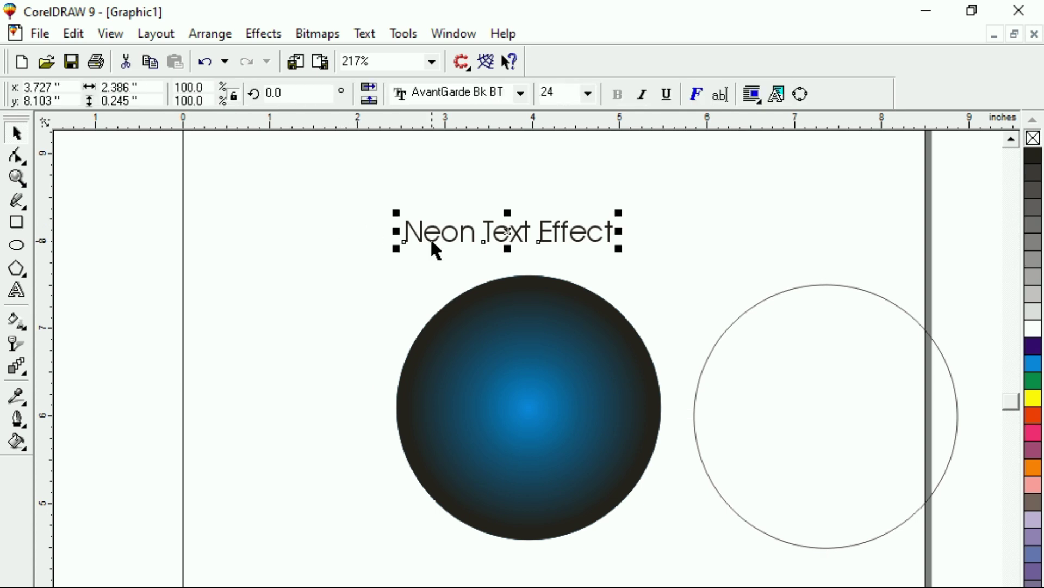
shift+click(743, 317)
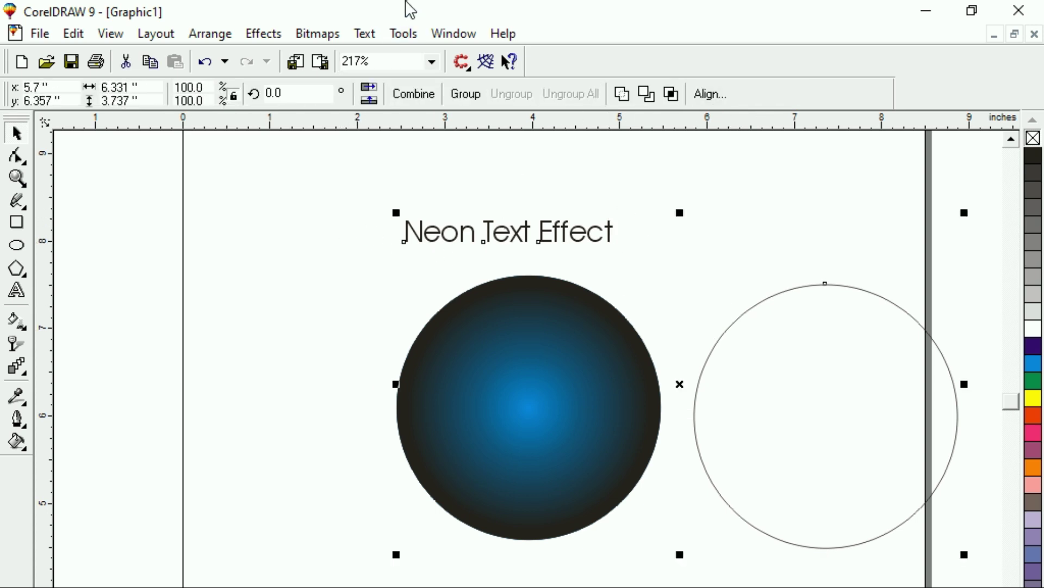
click(374, 33)
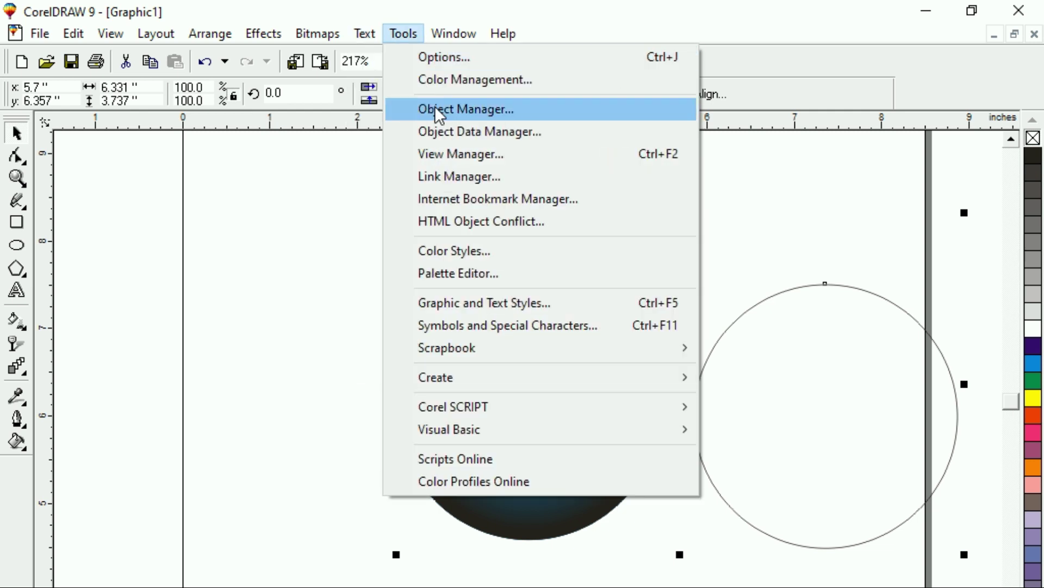
click(373, 34)
click(347, 34)
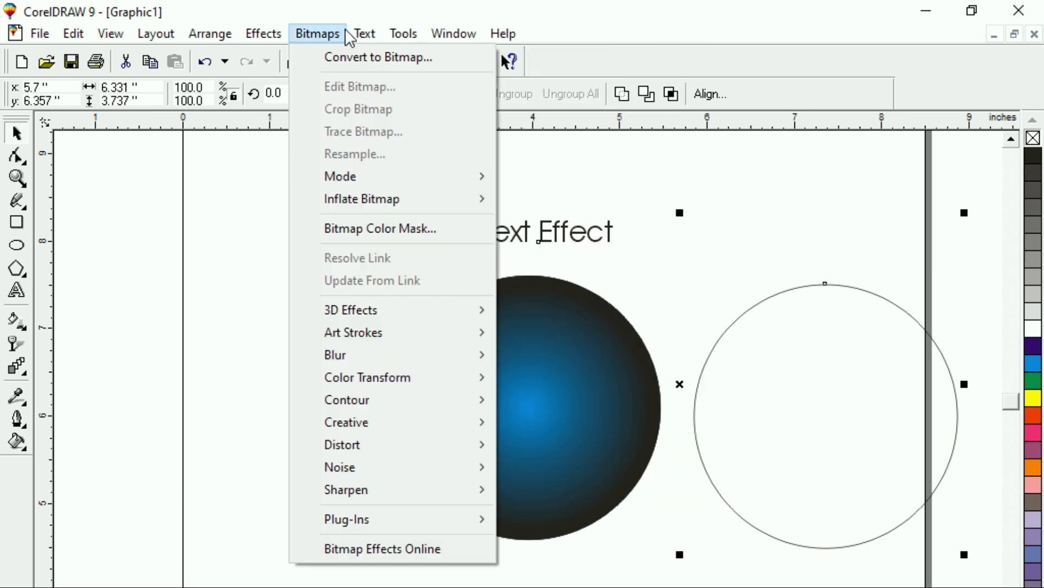
click(408, 107)
click(742, 306)
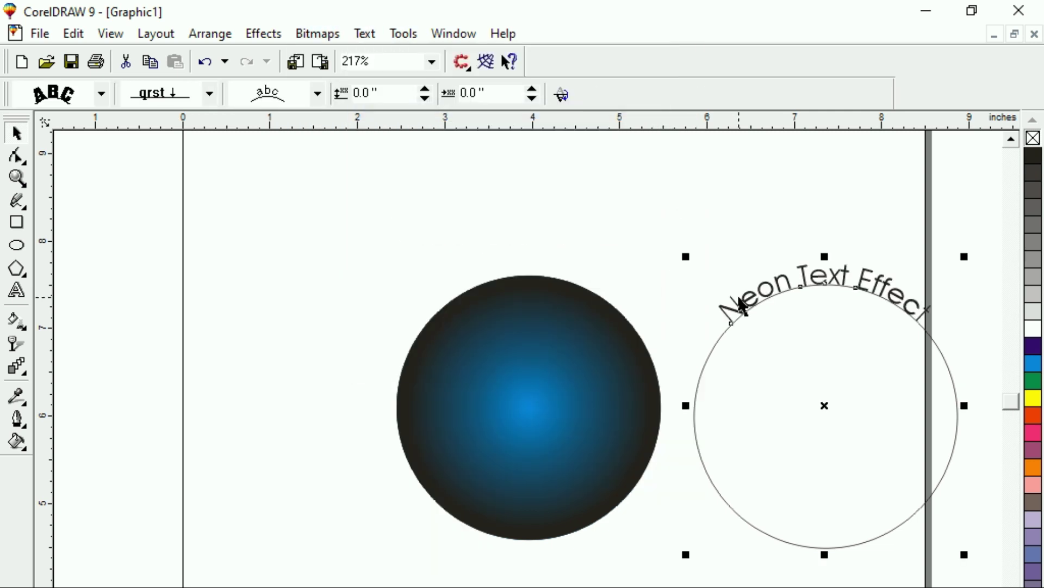
Delete the unfilled path circle and move the curved text onto the upper half of the blue circle
click(747, 316)
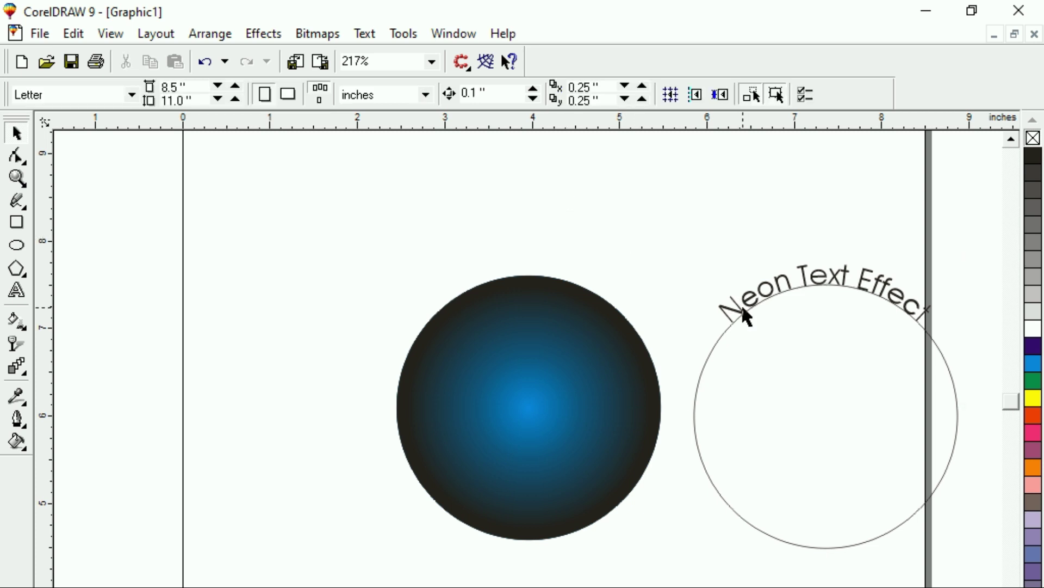
click(758, 349)
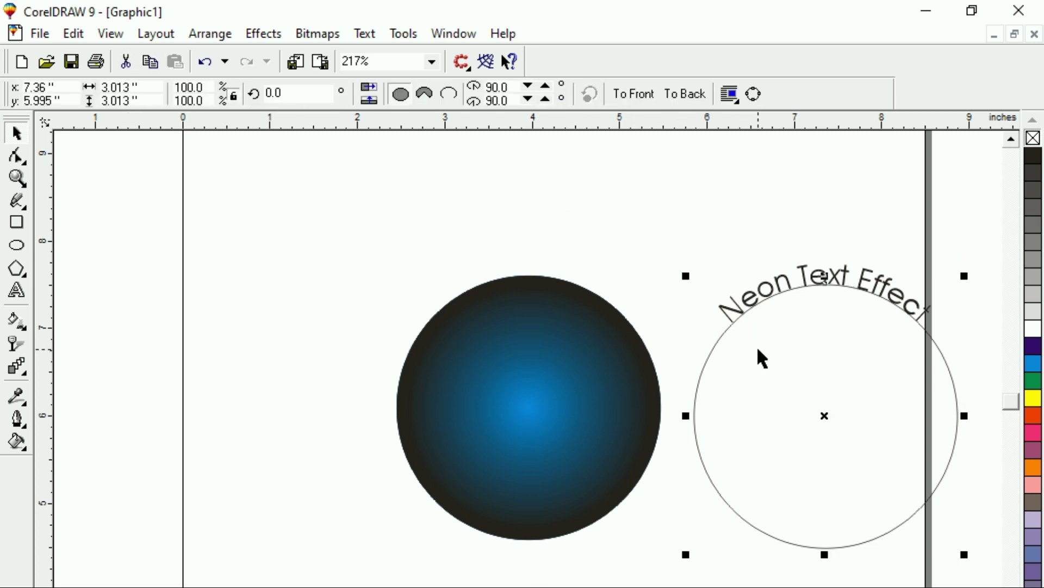
key(Delete)
drag(742, 317, 448, 372)
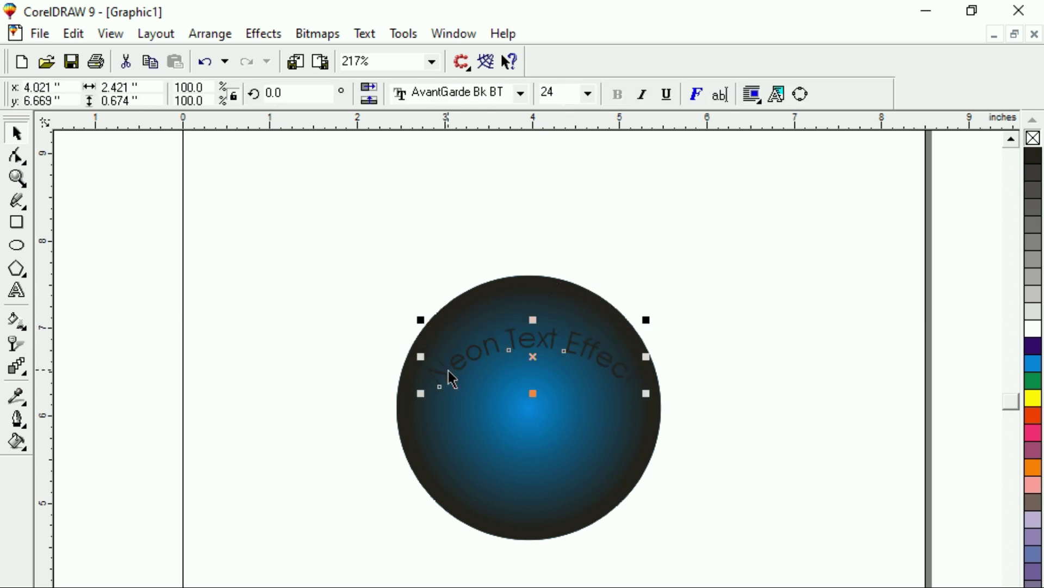
Fill the curved "Neon Text Effect" text with yellow
key(shift+F2)
key(F3)
click(1033, 400)
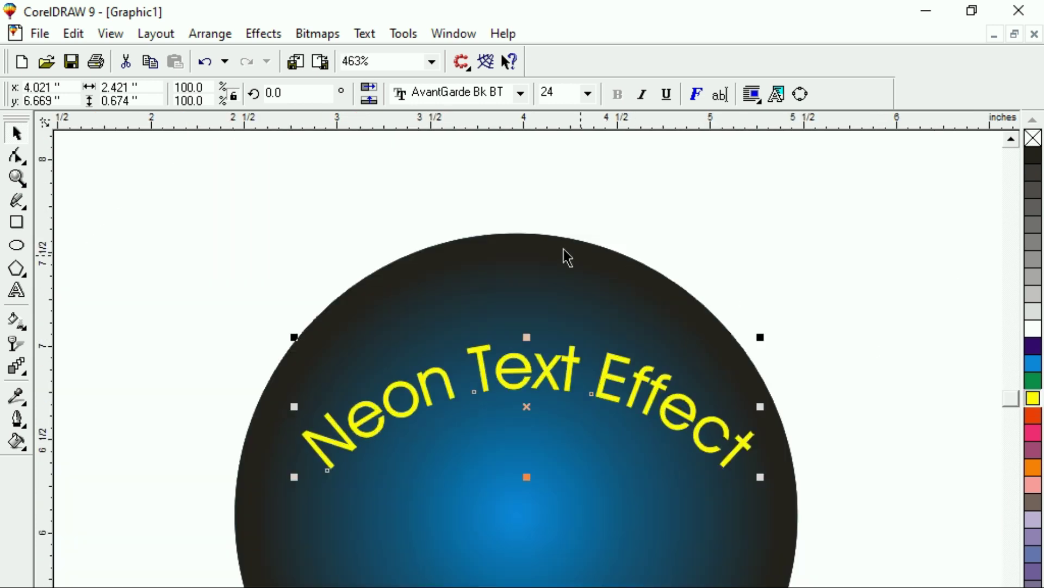
Place a copy of the yellow curved text about 0.74 inches below the original on the circle
click(445, 161)
click(520, 398)
drag(519, 399, 536, 528)
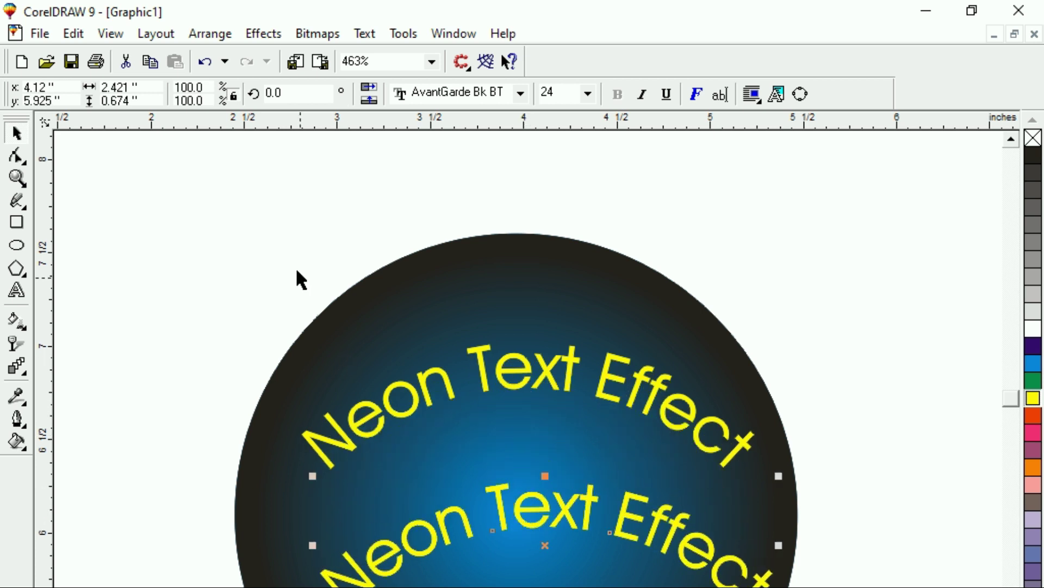
Give the upper curved text a 4-point yellow outline placed behind the fill and scaling with the image
key(Escape)
click(365, 440)
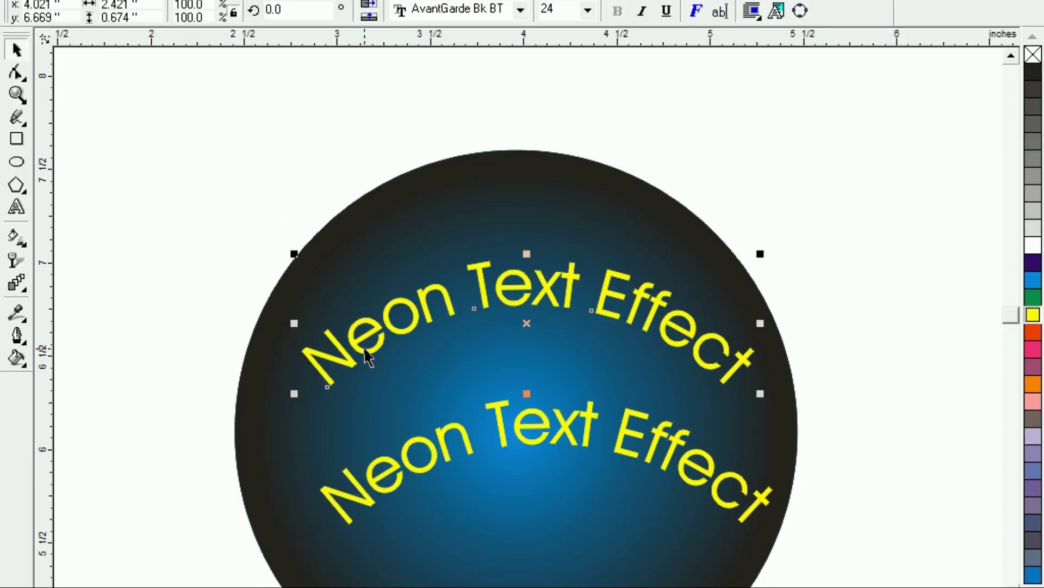
key(F12)
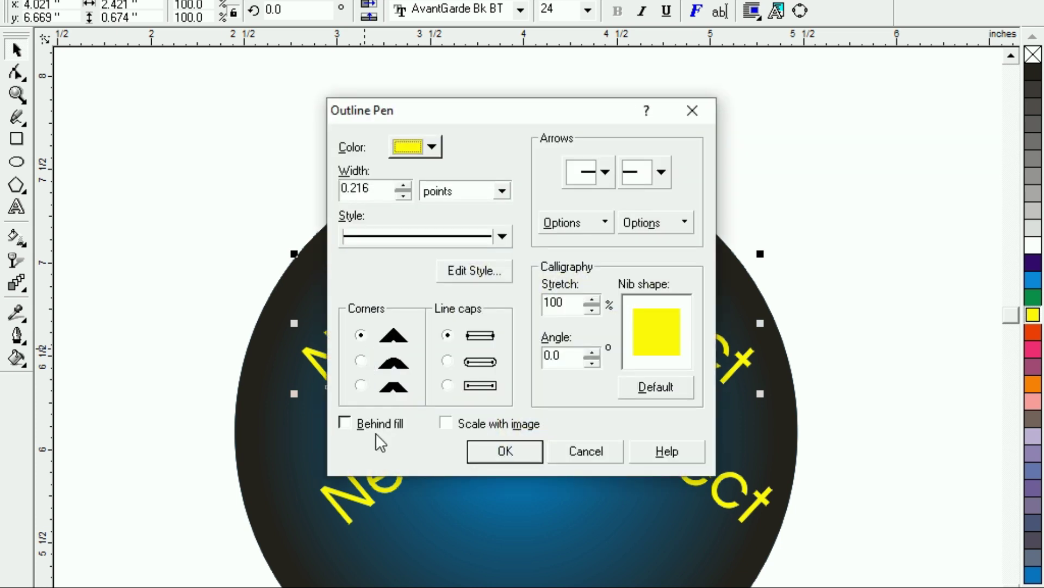
click(378, 424)
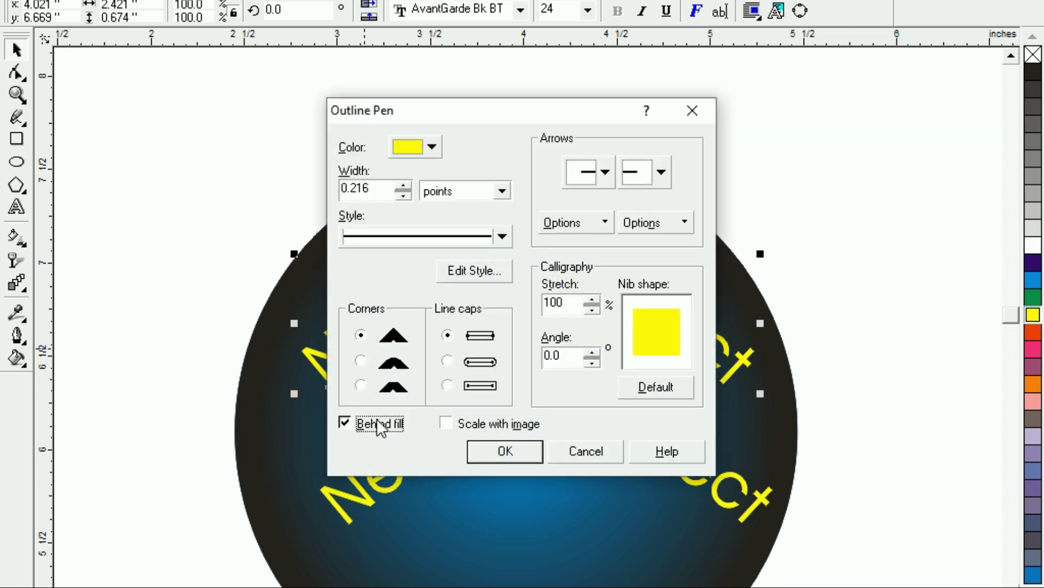
click(445, 423)
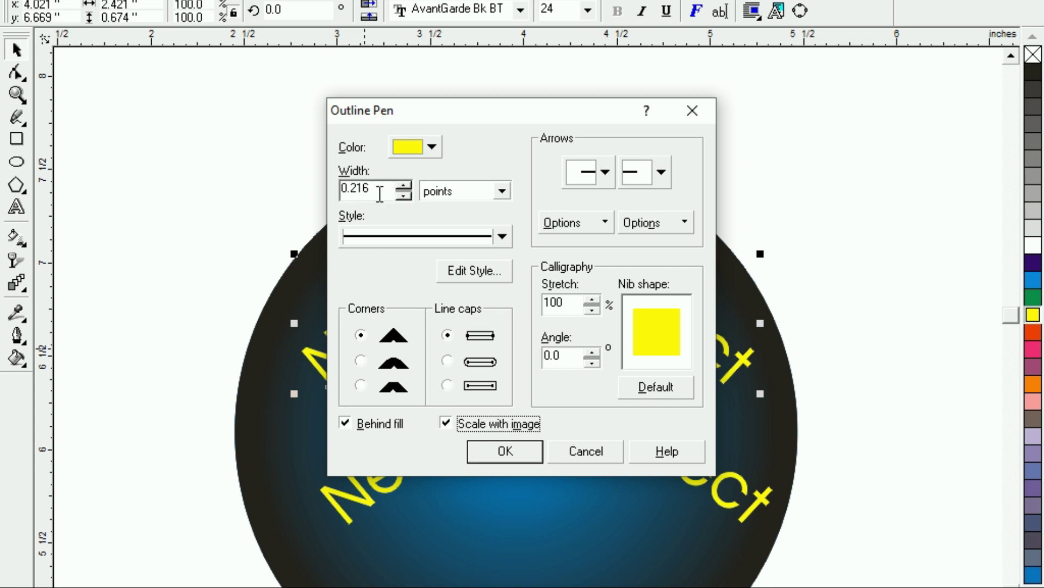
drag(379, 186, 303, 184)
text(4)
key(Return)
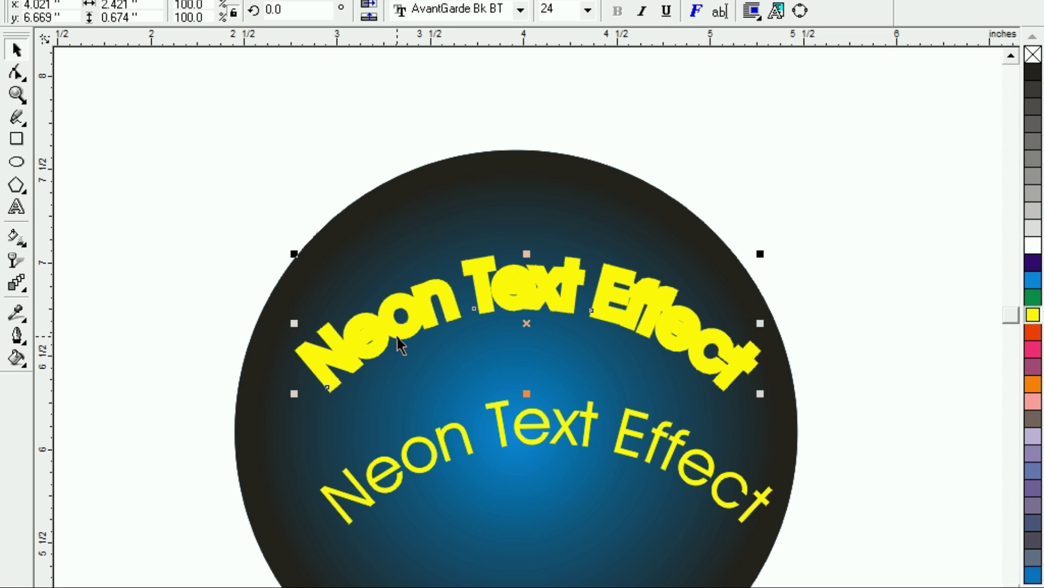
Convert the thick-outlined upper text to a 300 dpi CMYK Color (32-bit) bitmap with anti-aliasing and a transparent background
key(alt+b)
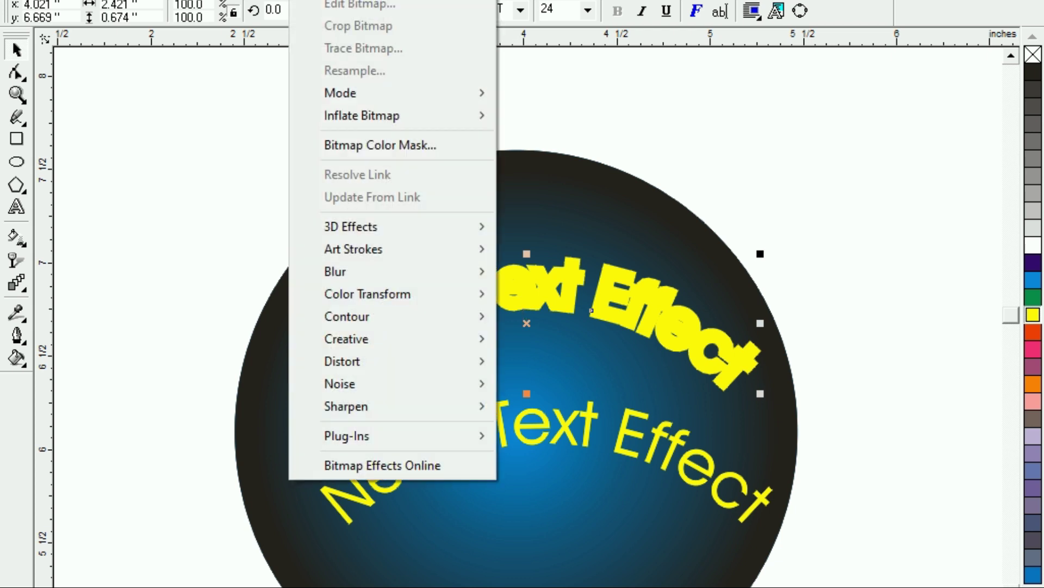
key(Return)
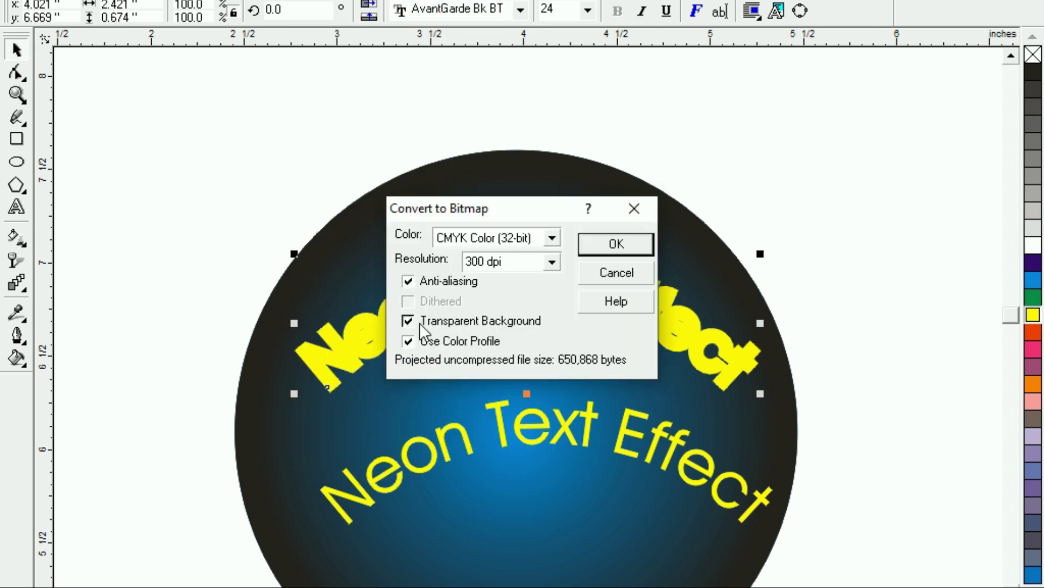
click(618, 240)
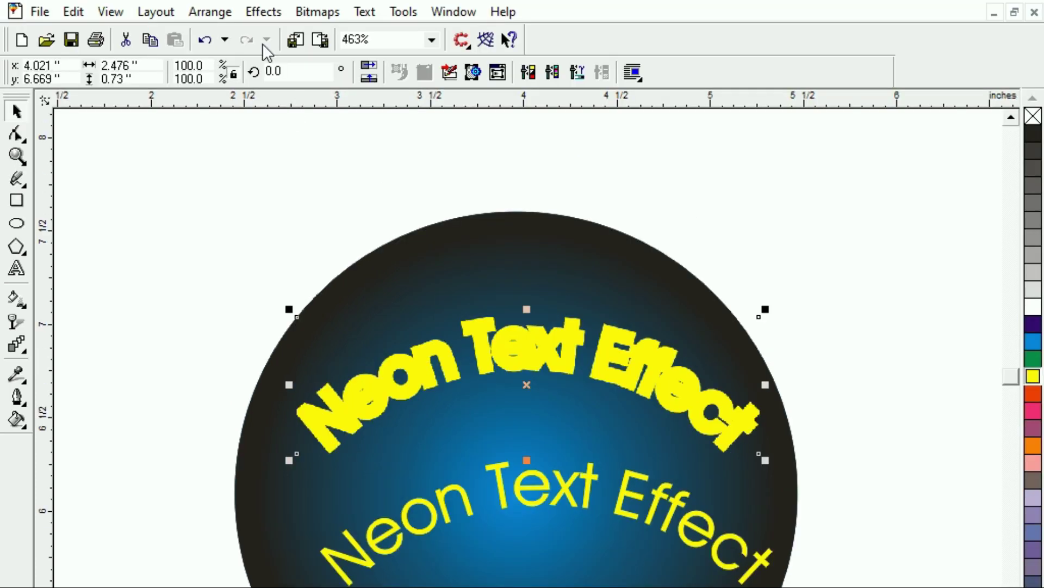
Apply a Gaussian Blur with a radius of 29 pixels to the upper text bitmap
click(312, 14)
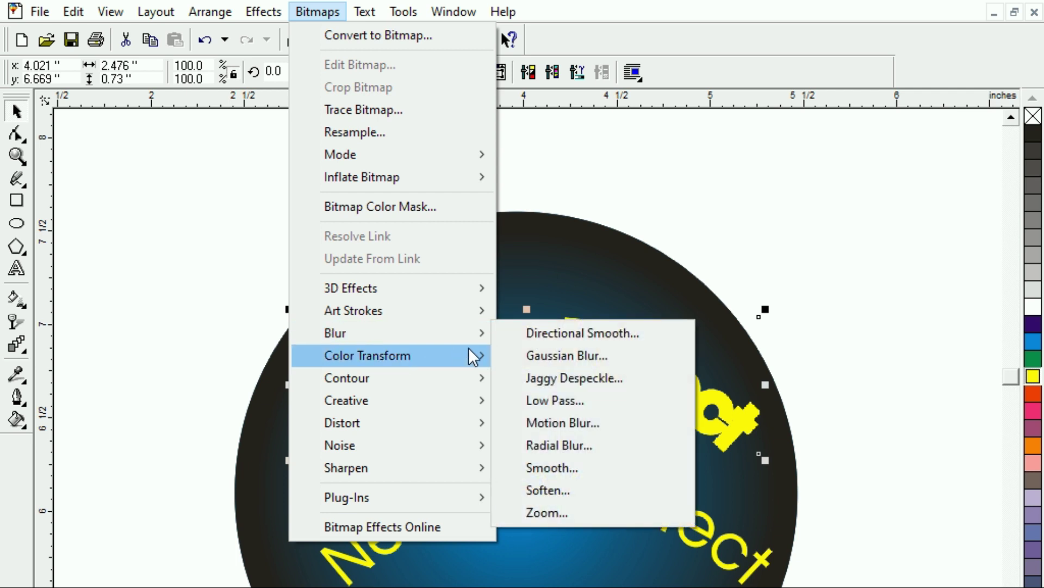
mouse_move(452, 331)
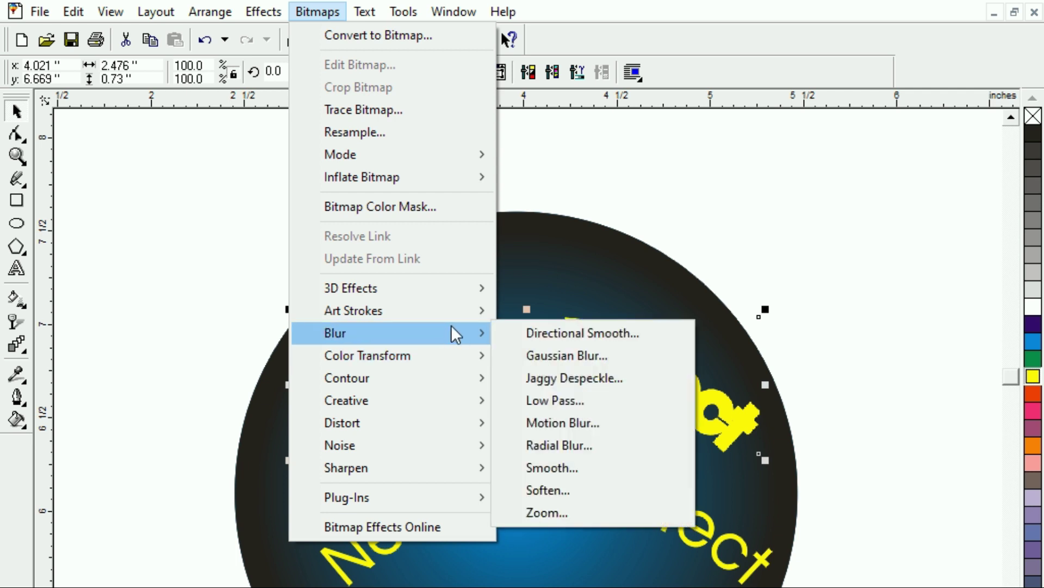
click(570, 355)
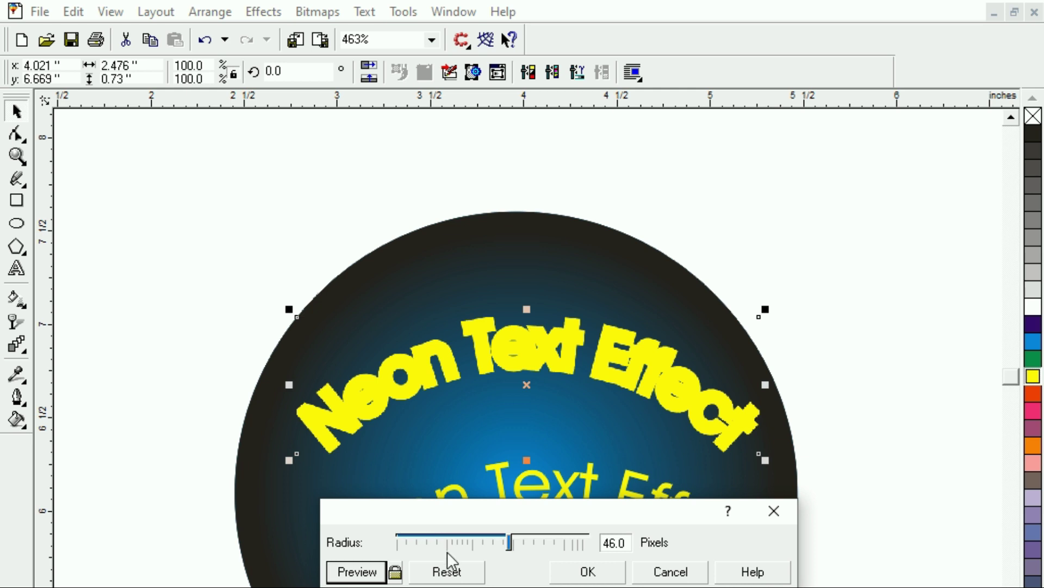
click(537, 540)
click(395, 574)
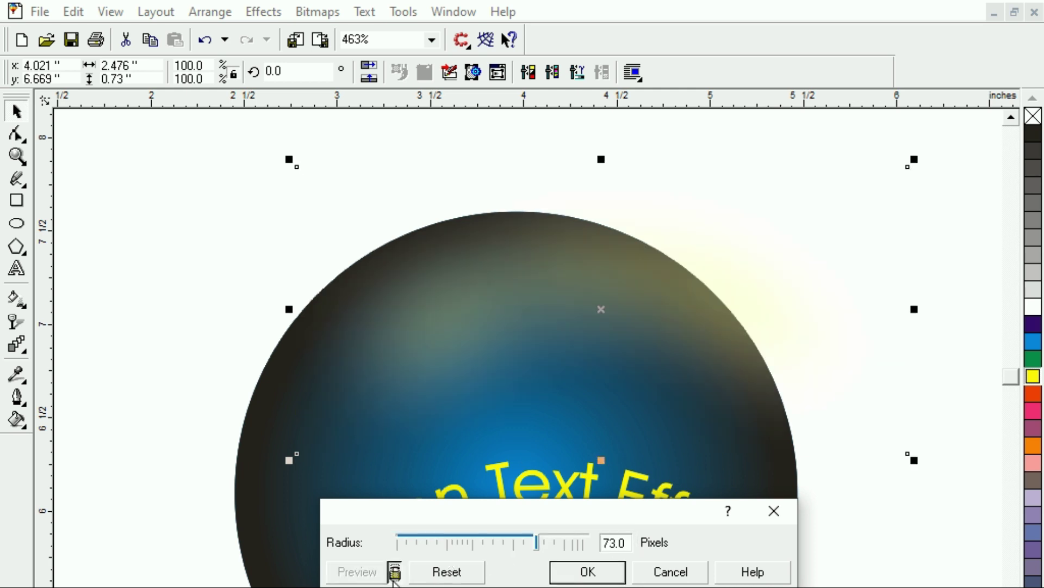
click(518, 546)
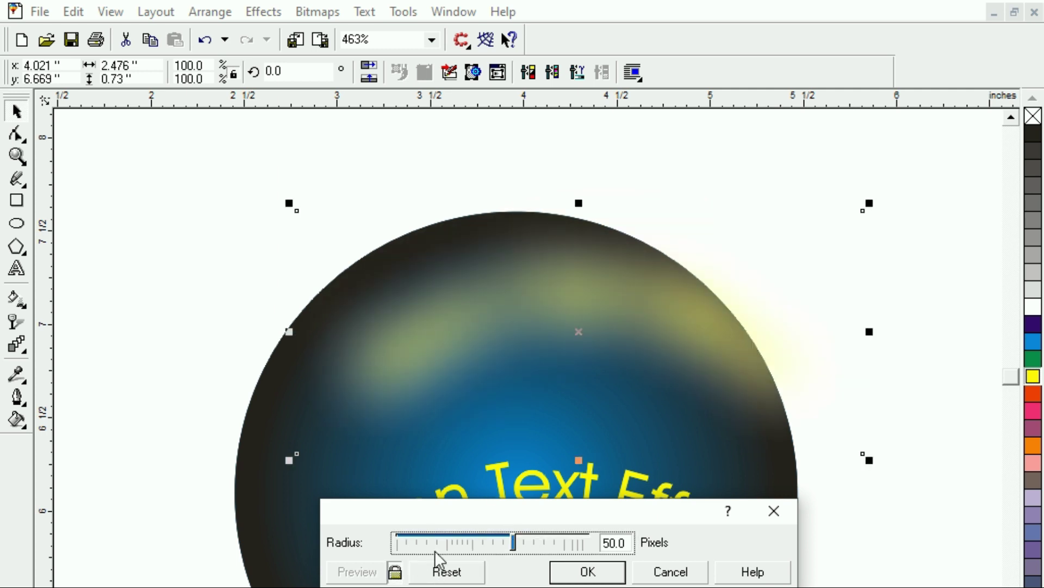
click(481, 544)
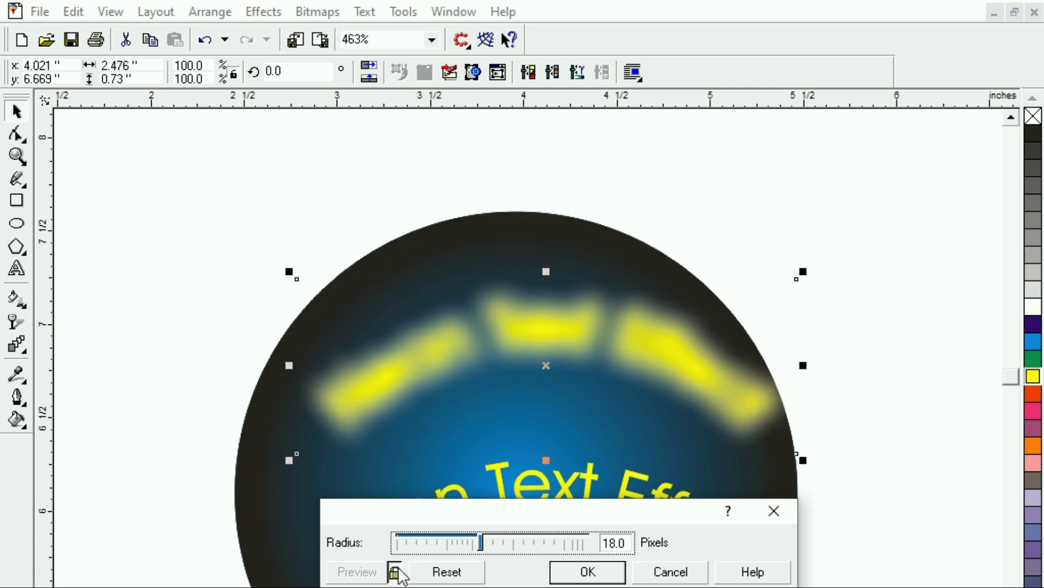
click(492, 538)
key(Return)
Copy the sharp text about 0.4 inches upward and give the copy a 2-point outline behind the fill that scales with the image
drag(430, 463, 423, 385)
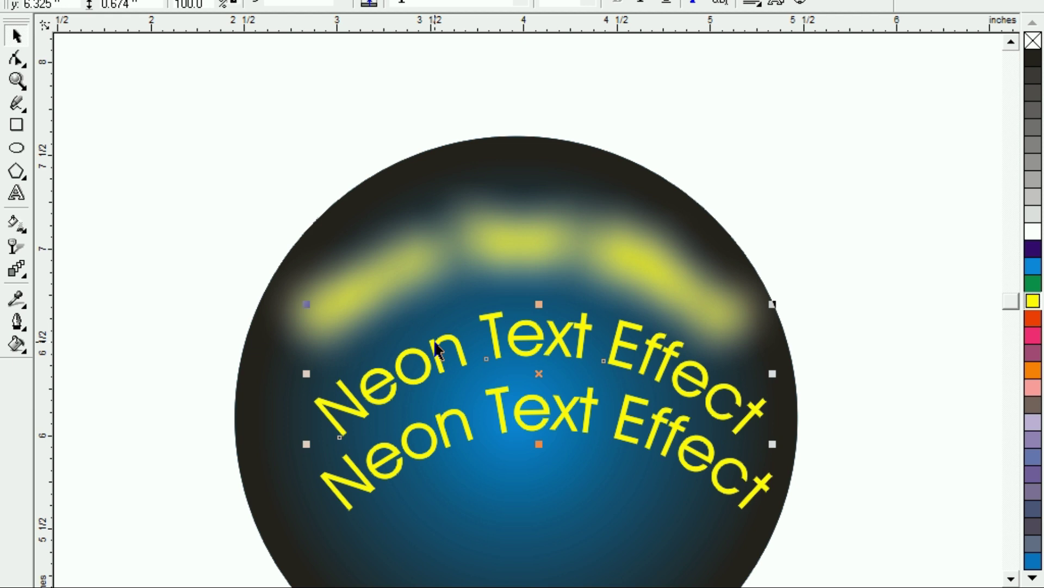
key(F12)
click(348, 410)
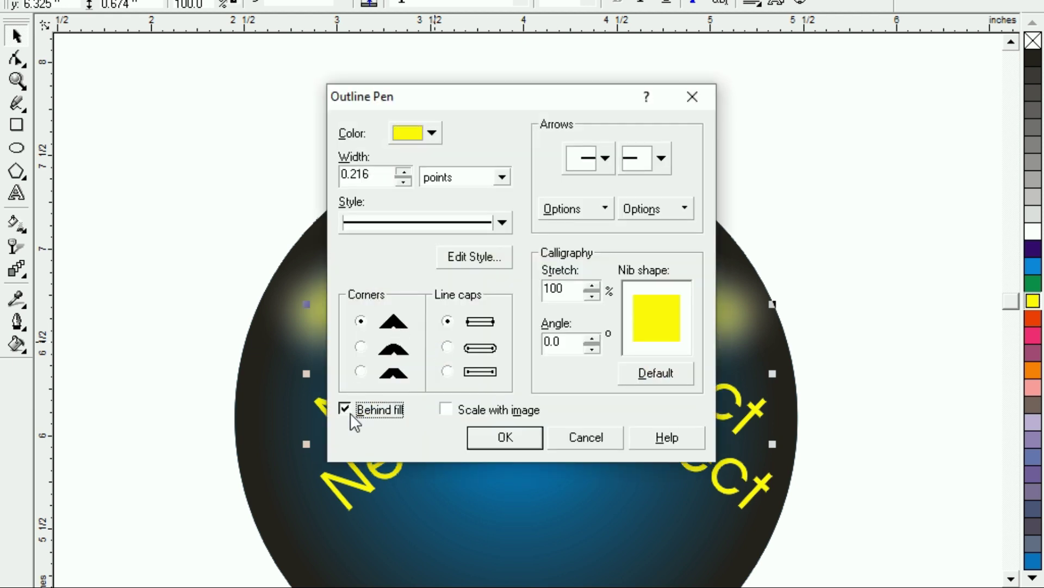
click(445, 411)
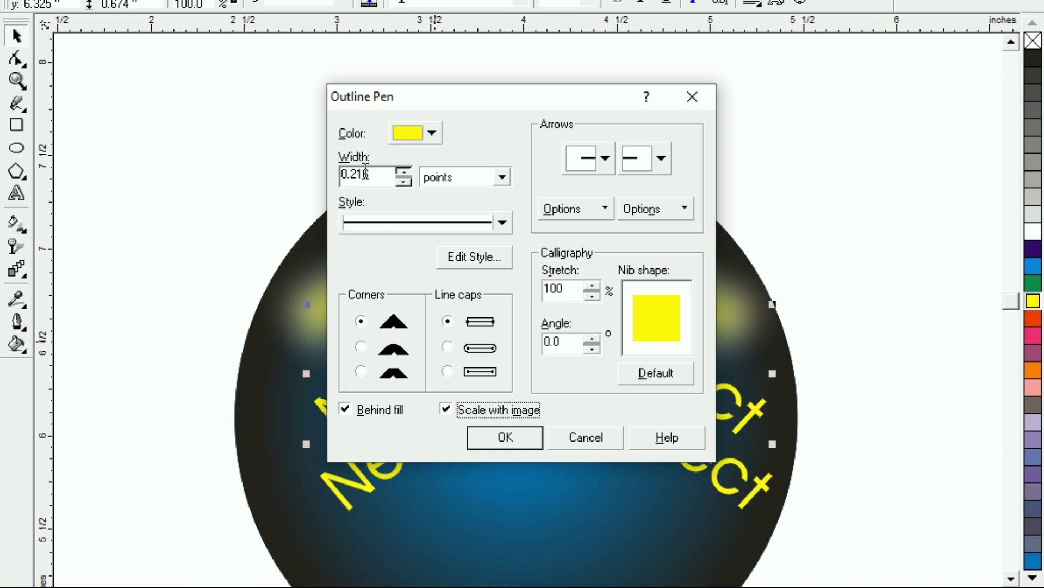
drag(367, 174, 303, 158)
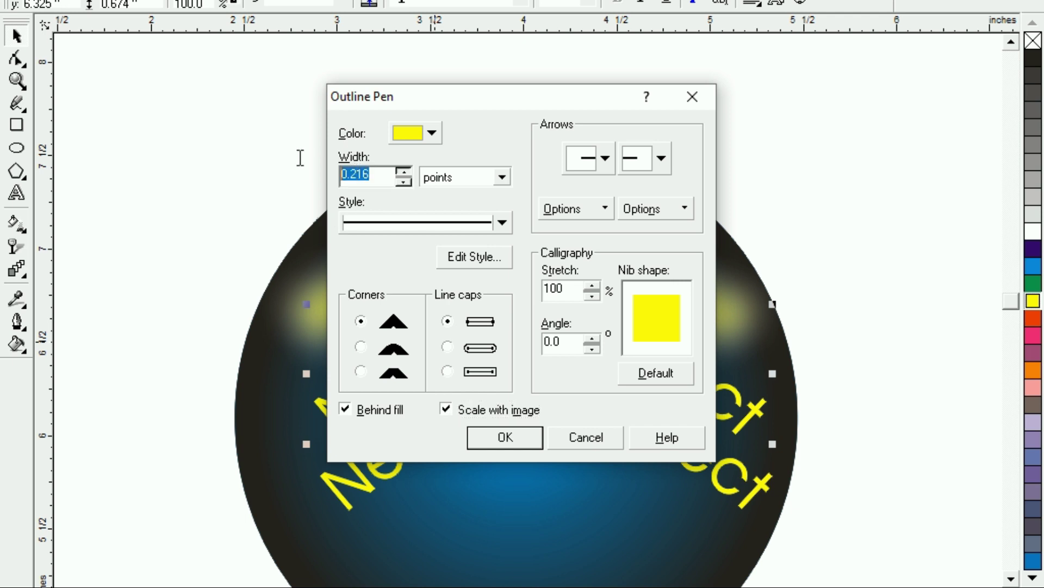
text(2)
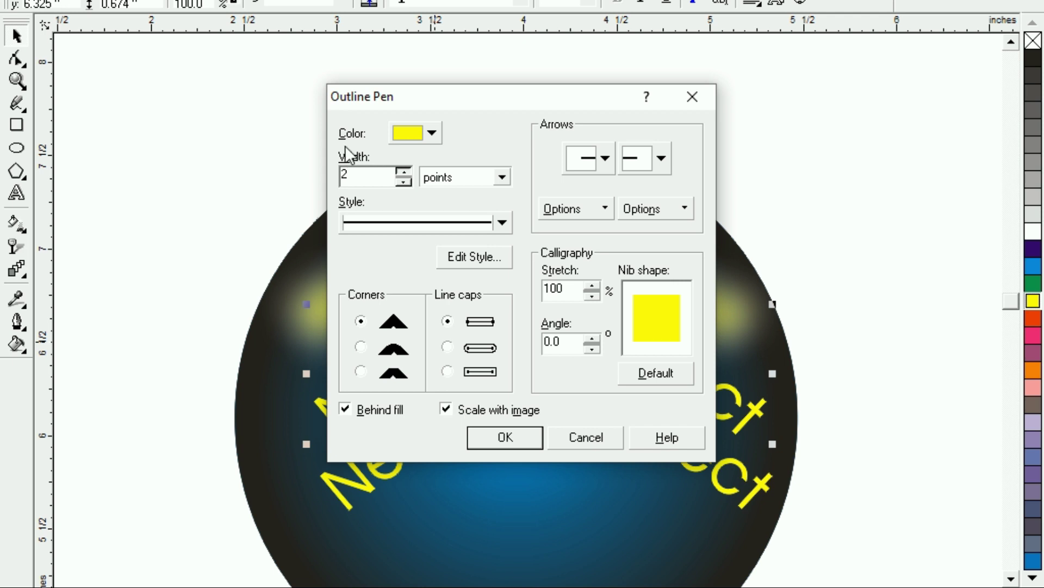
click(488, 442)
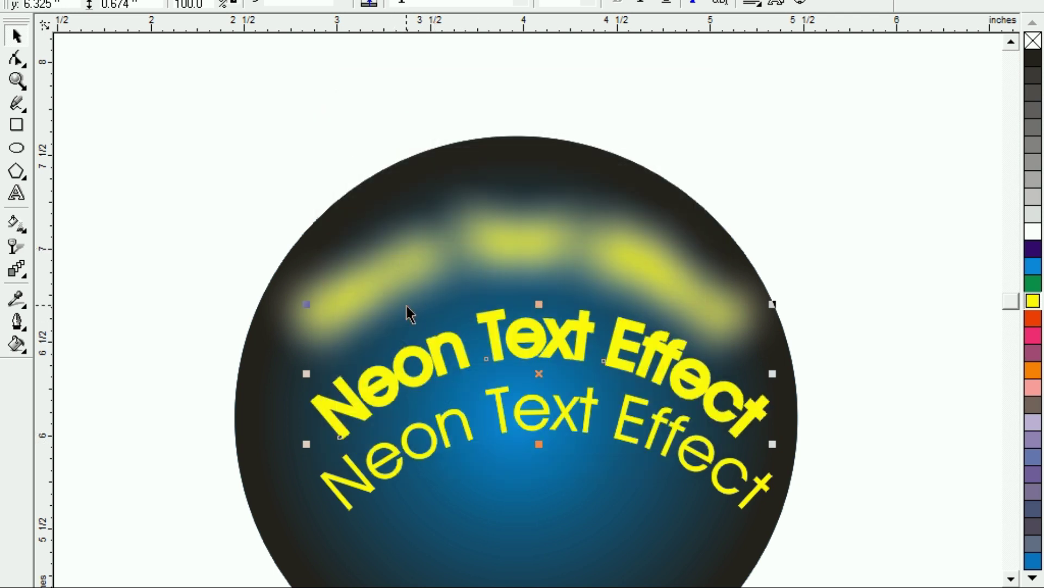
Convert the 2-point outlined text copy to a 300 dpi CMYK Color (32-bit) bitmap with anti-aliasing and a transparent background
key(alt+b)
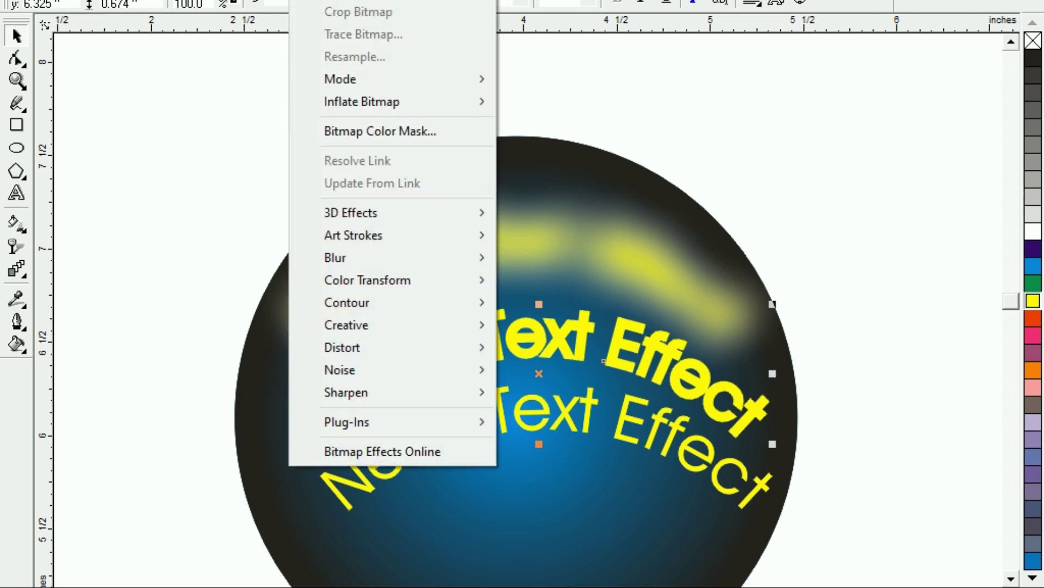
key(Return)
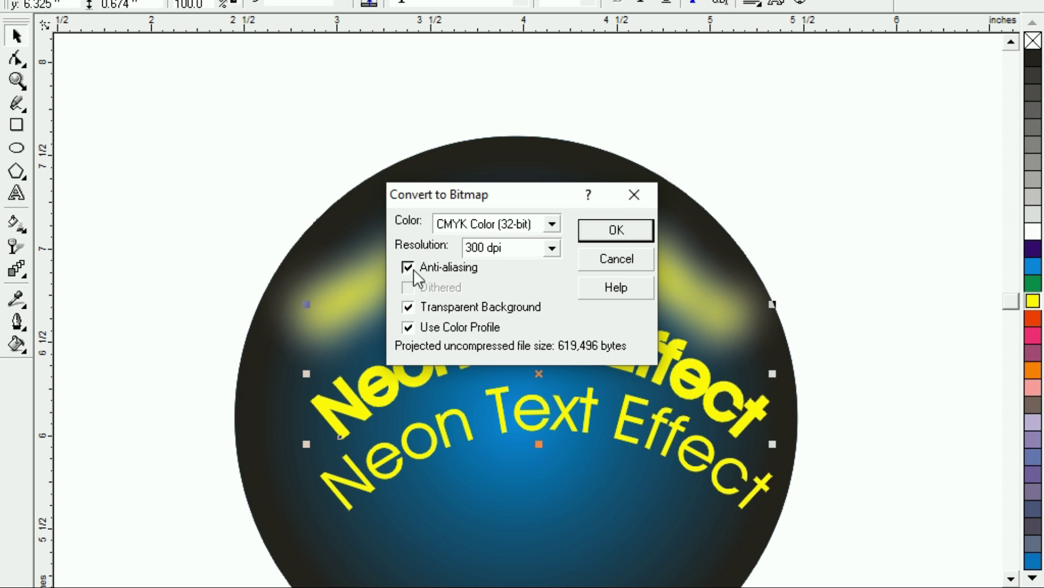
click(593, 233)
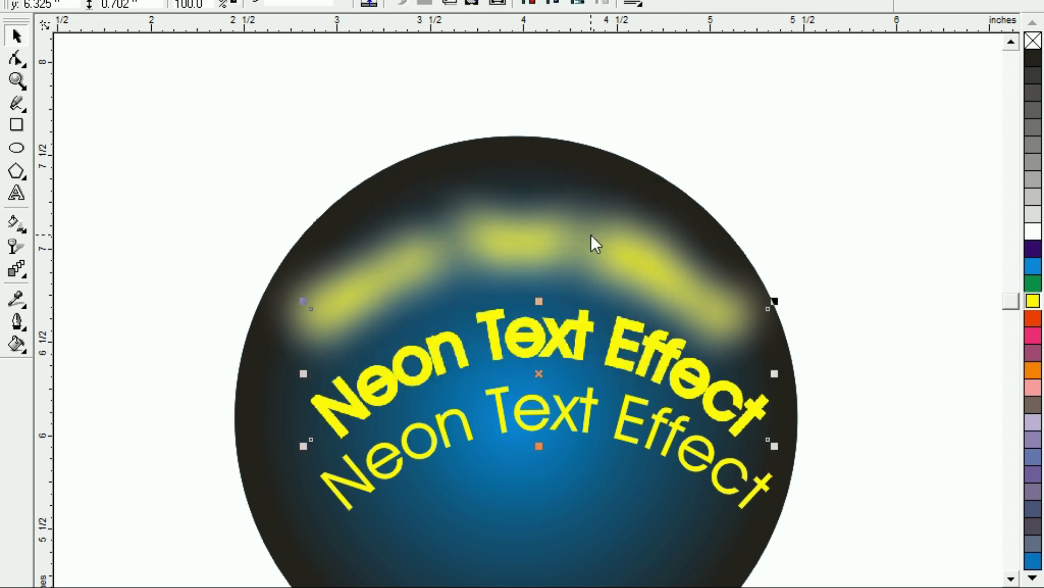
Apply a light Gaussian Blur to the second text bitmap and place it over the wide upper glow
key(alt+b)
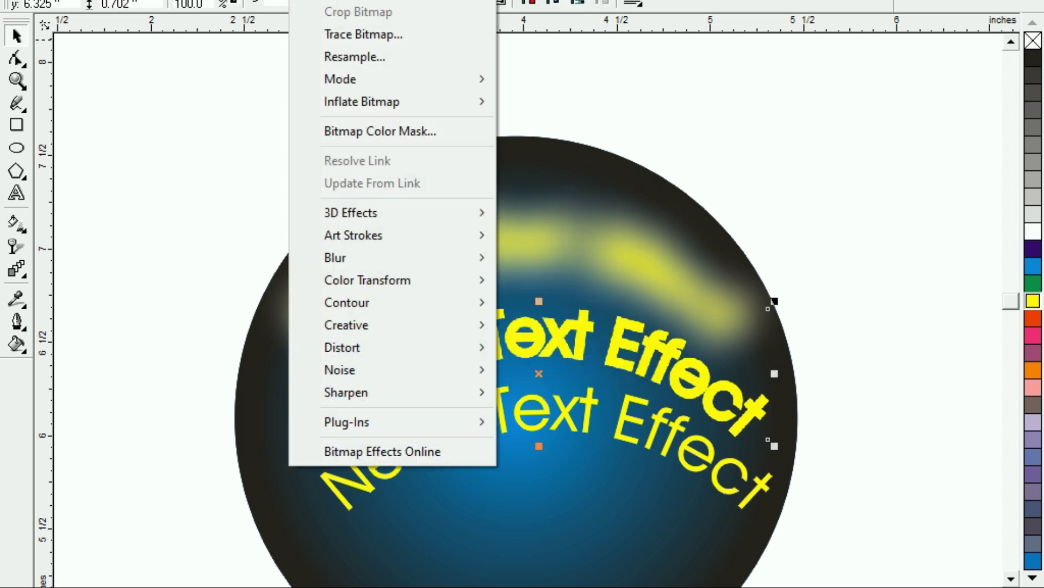
mouse_move(382, 253)
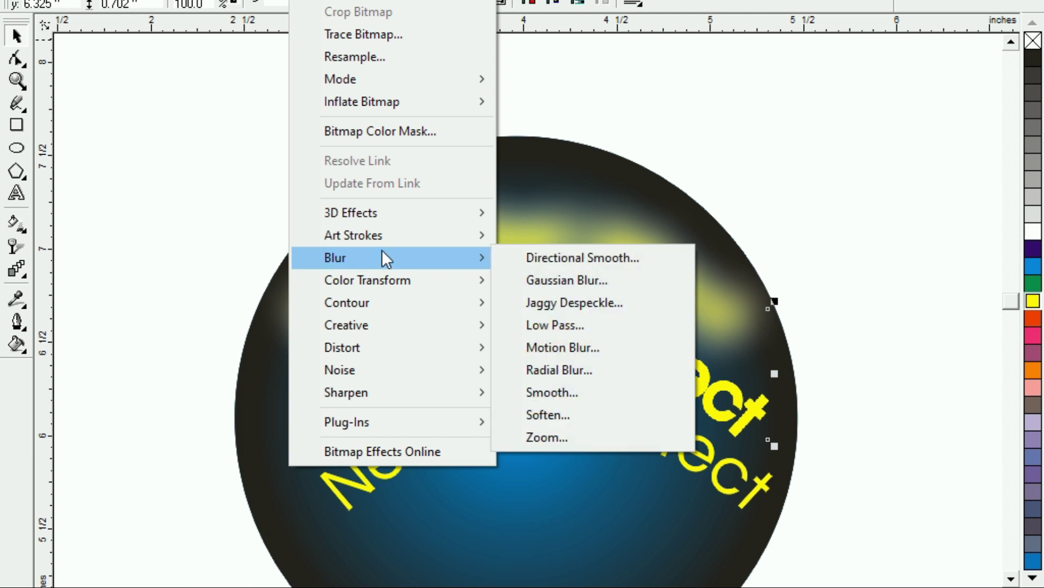
click(525, 281)
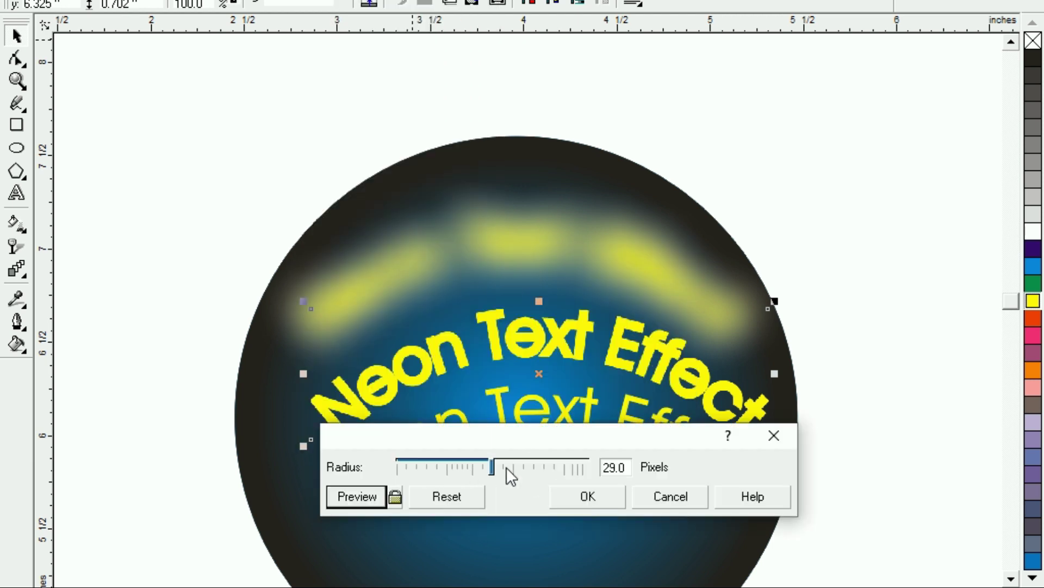
click(449, 459)
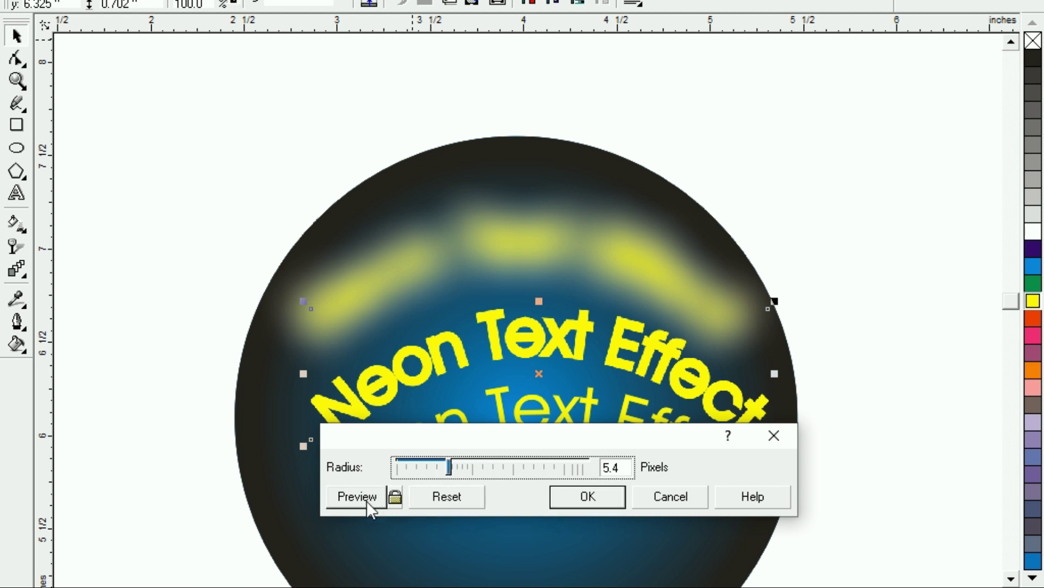
click(394, 497)
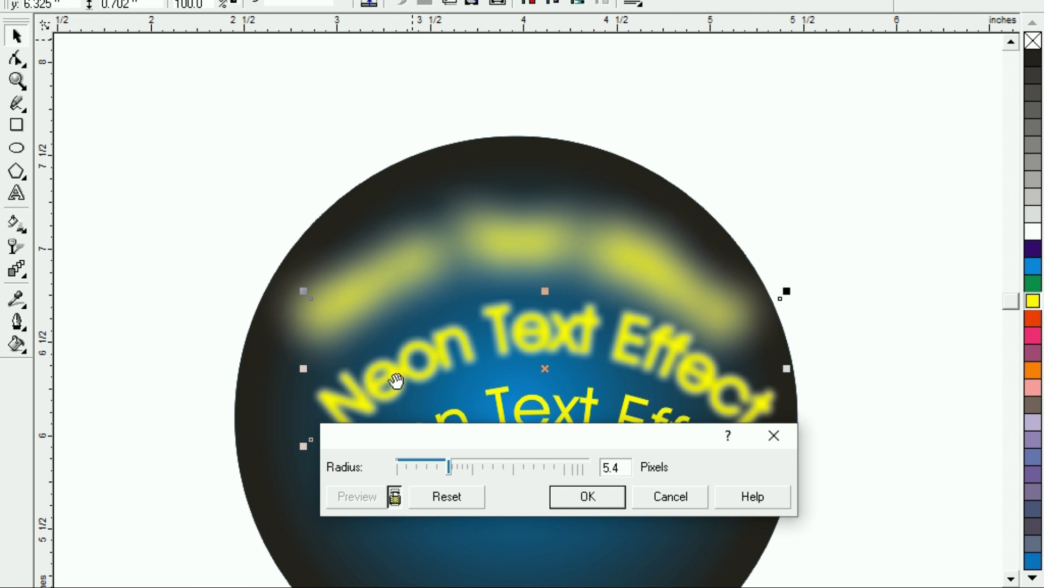
click(464, 461)
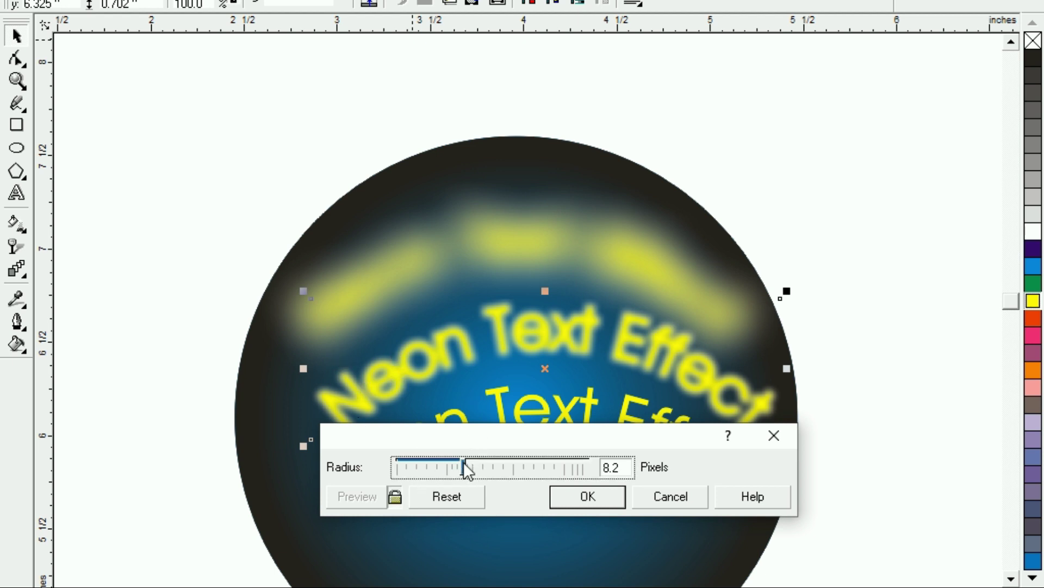
click(448, 496)
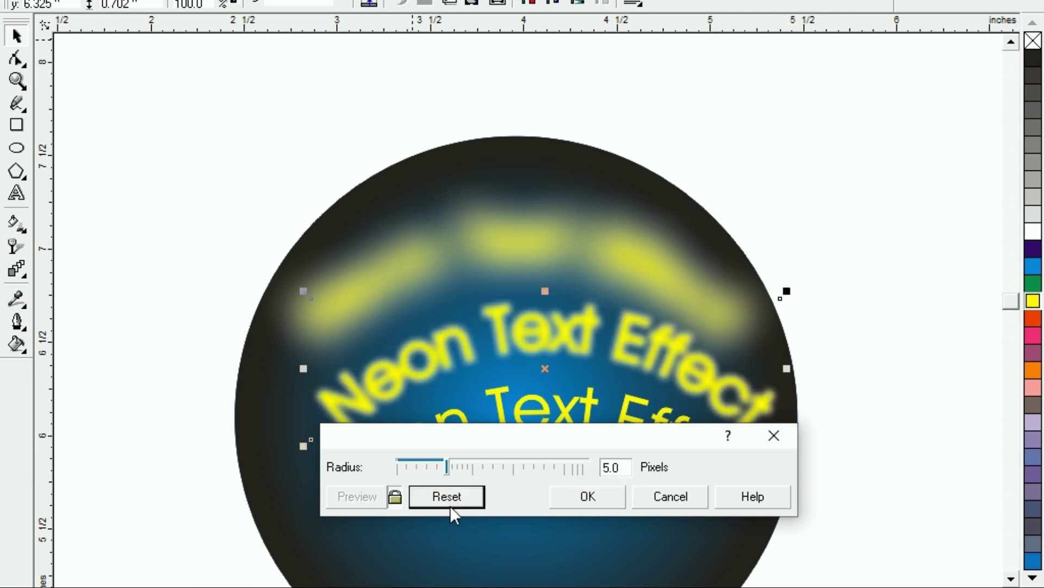
click(458, 462)
click(574, 494)
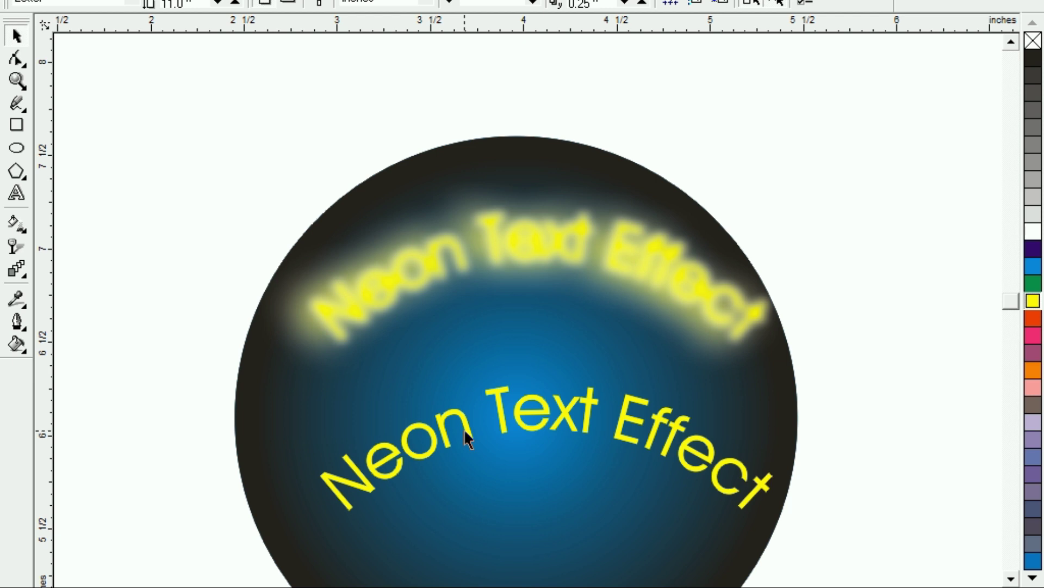
Move the remaining sharp text onto the blurred glow and make its fill and outline white
drag(467, 438, 456, 266)
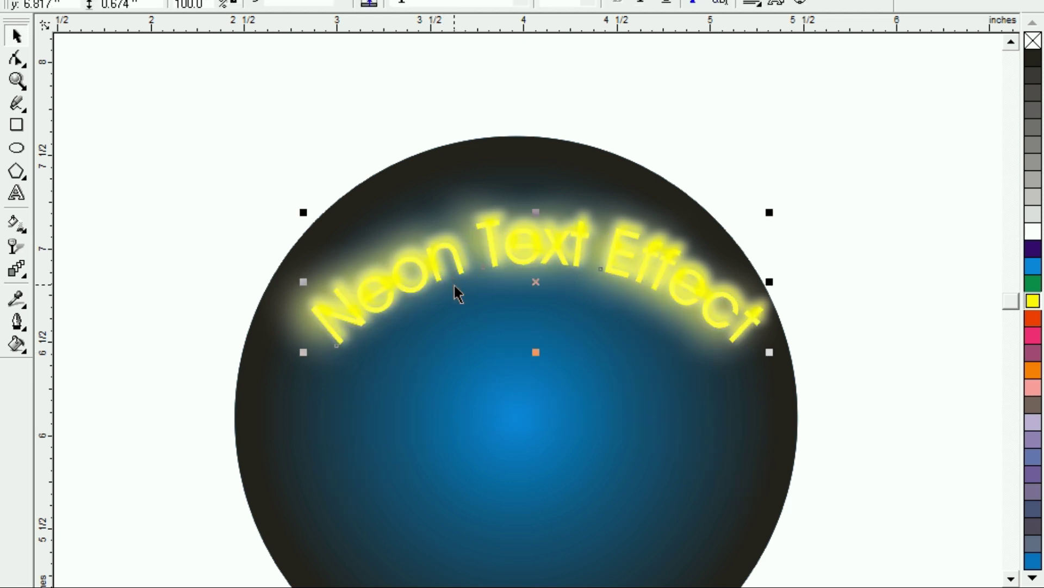
click(1032, 232)
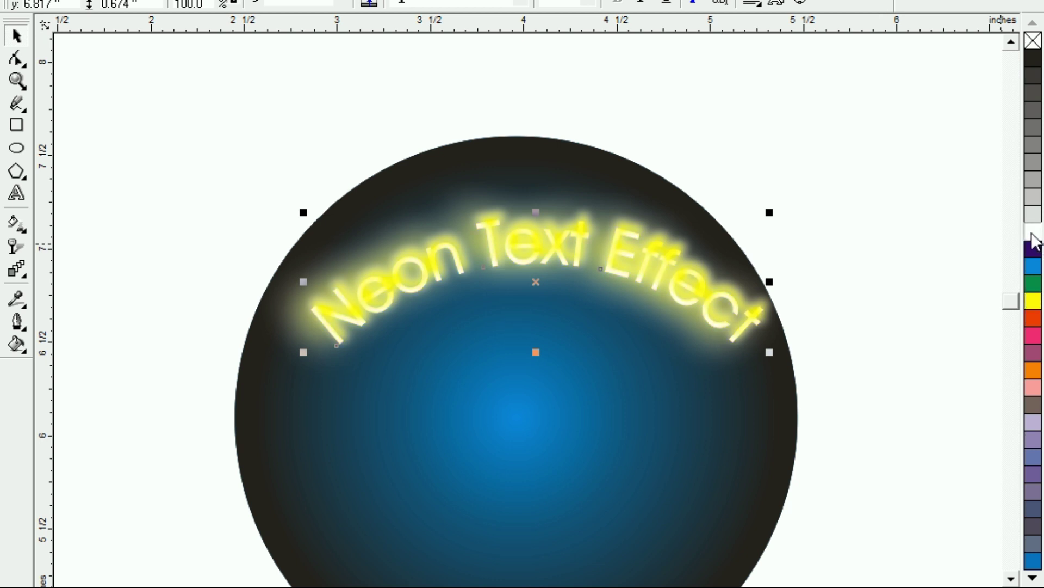
right_click(1034, 239)
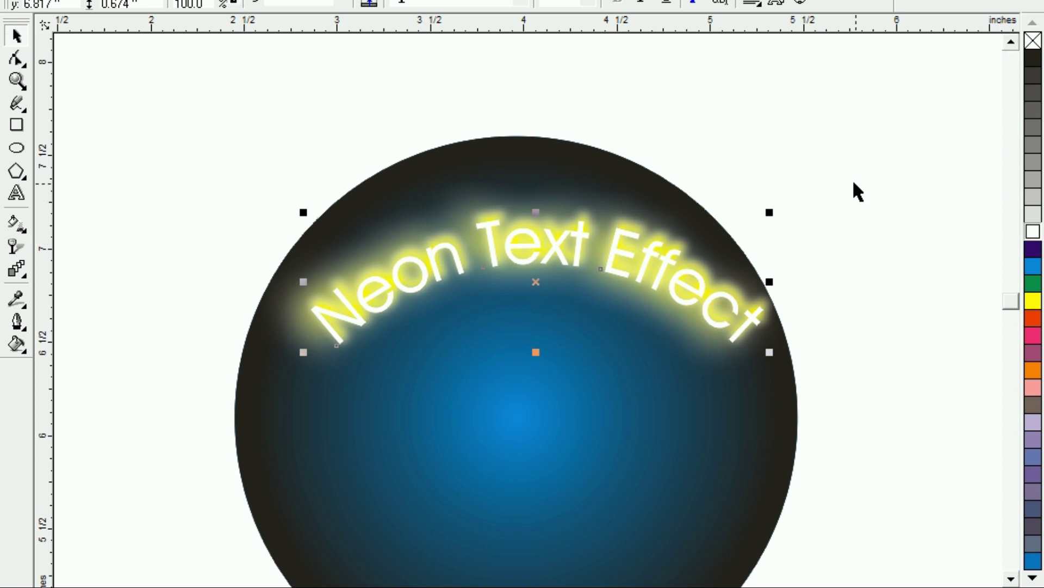
click(297, 66)
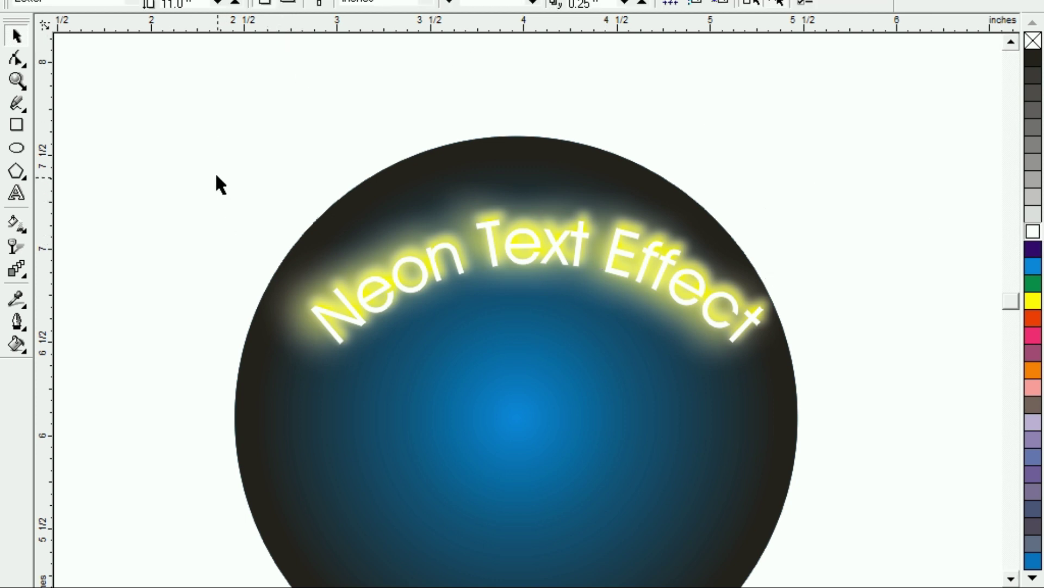
Select the white text with both glow bitmaps and nudge them together down to the middle of the blue circle
drag(344, 245, 863, 469)
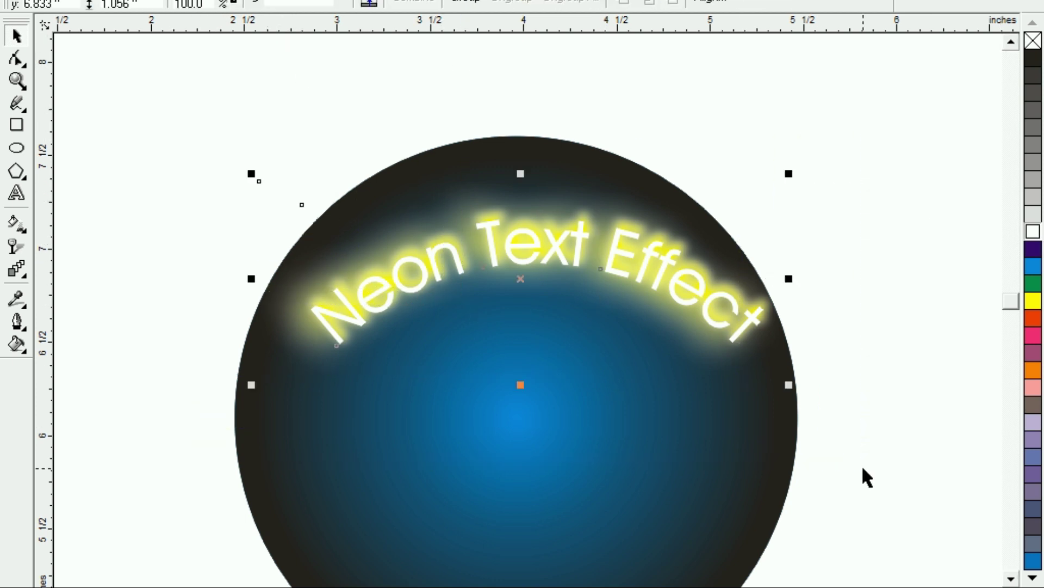
key(shift+F2)
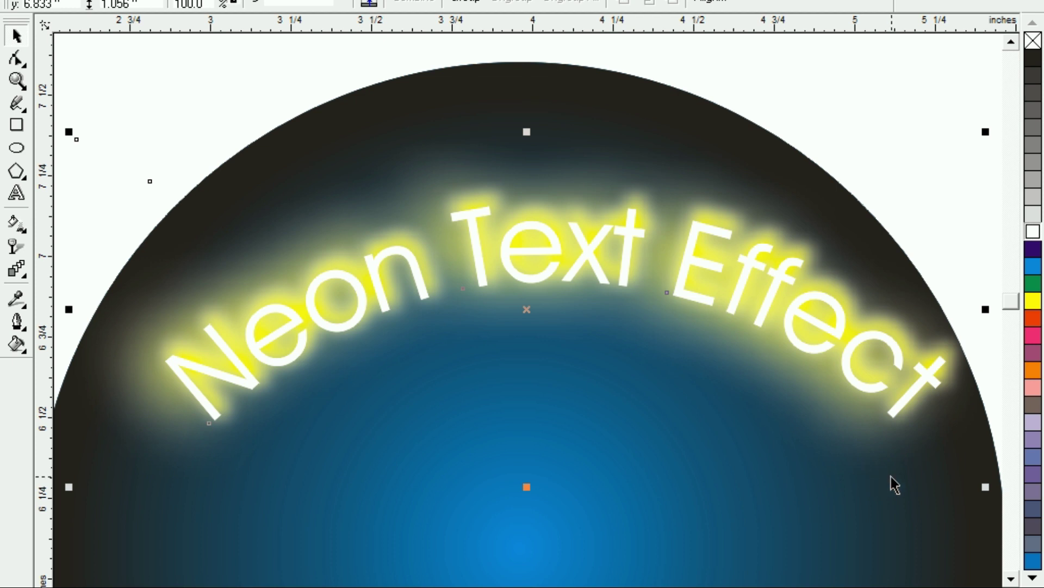
key(F3)
click(166, 188)
drag(140, 146, 817, 468)
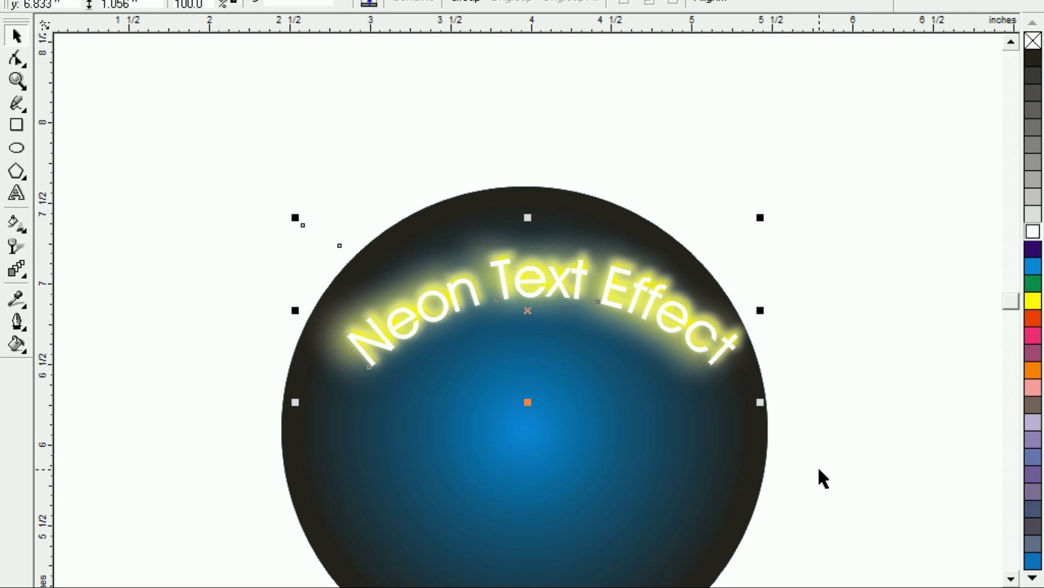
key(Down)
key(Down)
key(Down)
key(Down)
key(Down)
key(Down)
key(Left)
key(Right)
key(Left)
key(Right)
key(Left)
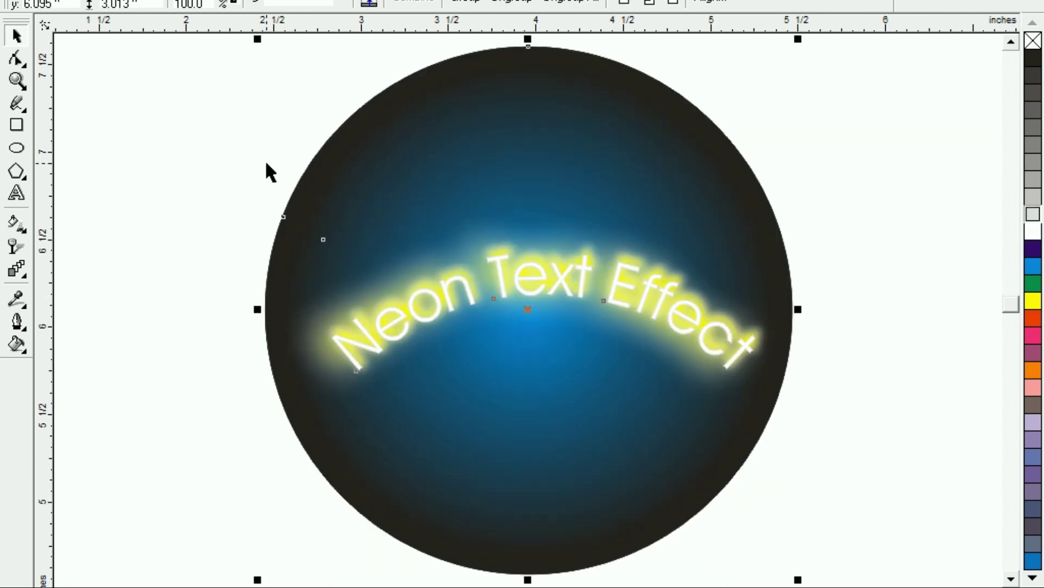
click(267, 163)
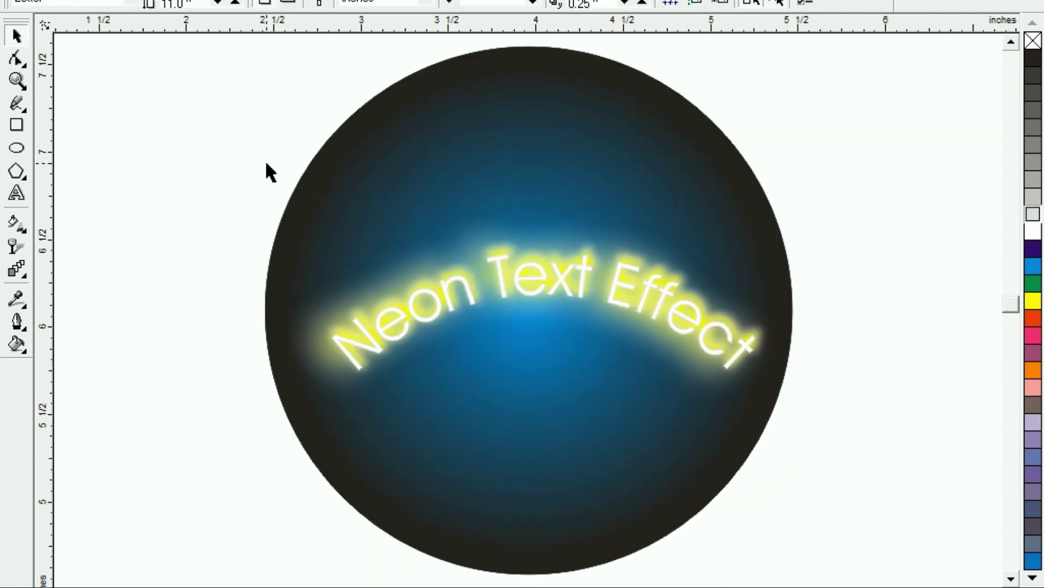